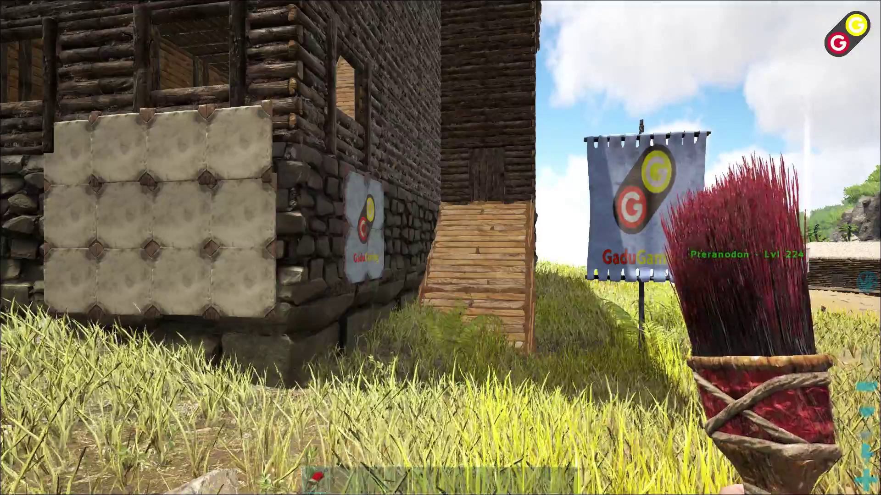
pyautogui.press('w')
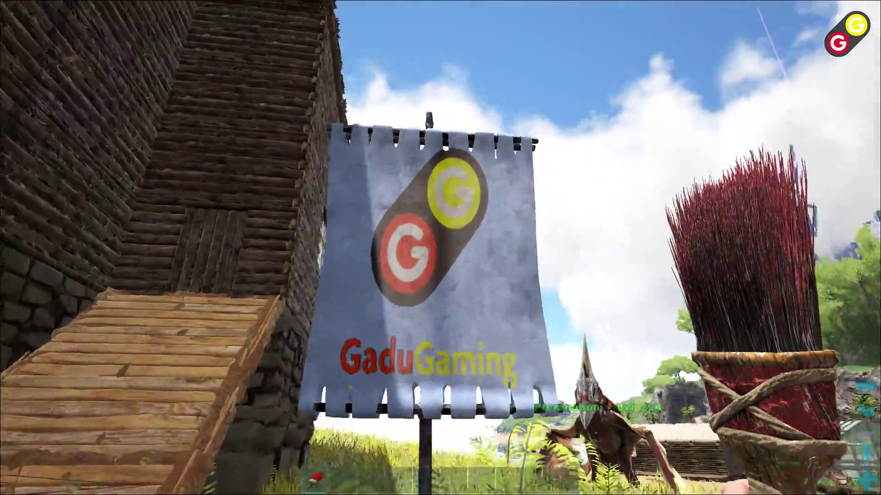
pyautogui.press('w')
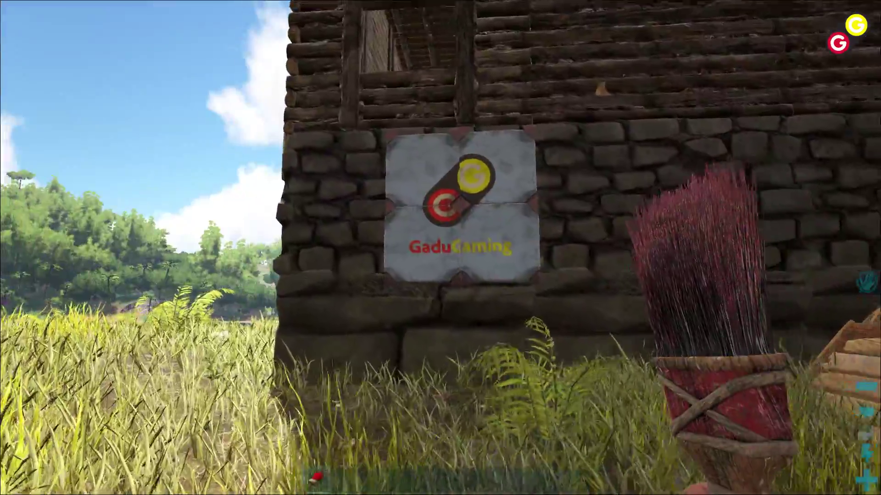
pyautogui.press('w')
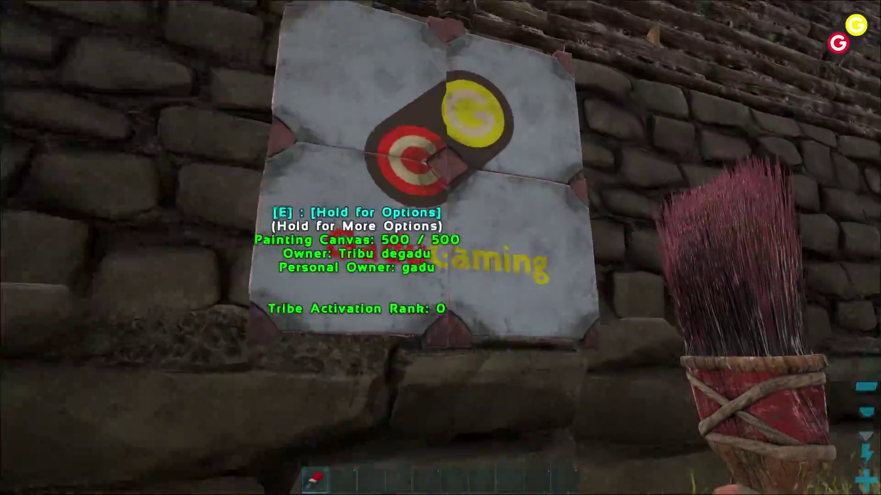
pyautogui.press('w')
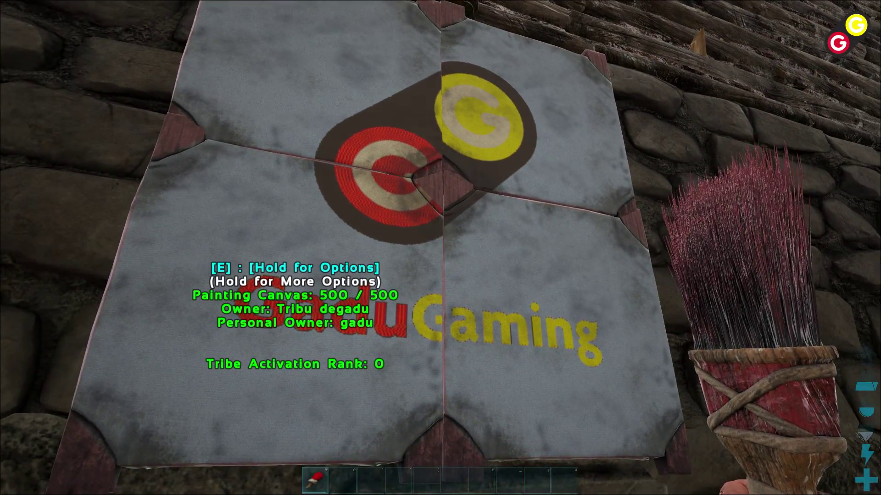
pyautogui.press('s')
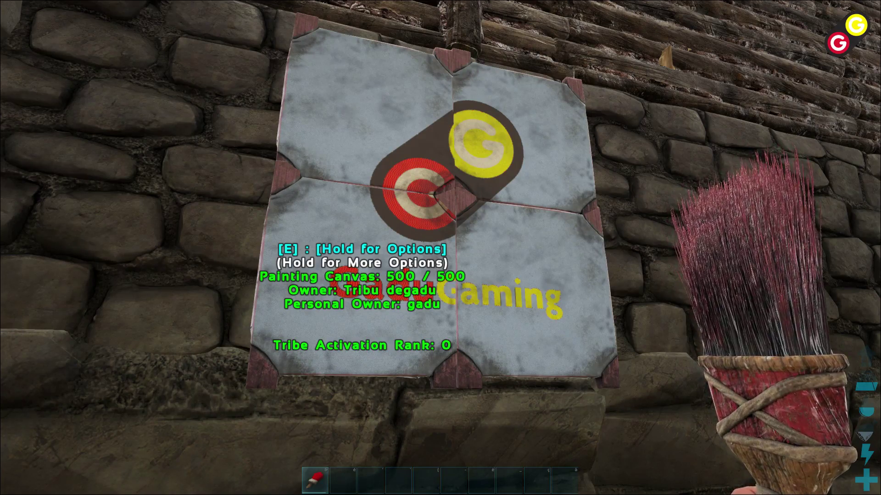
pyautogui.press('s')
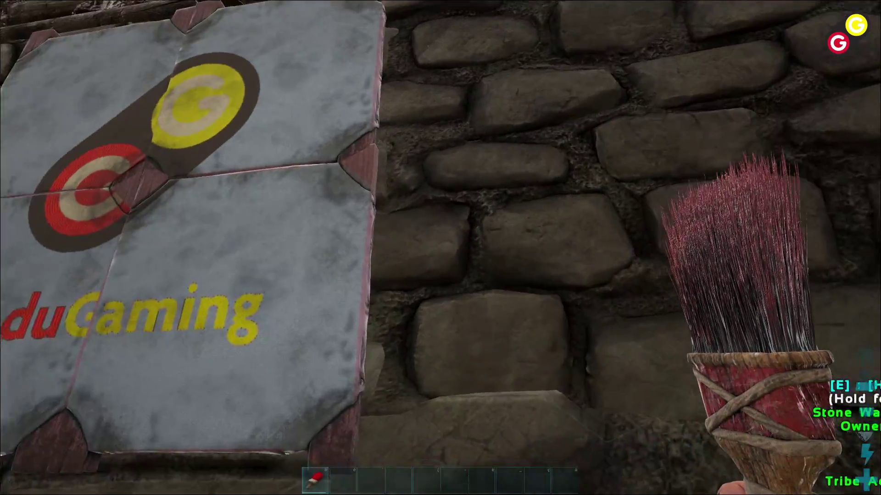
pyautogui.press('s')
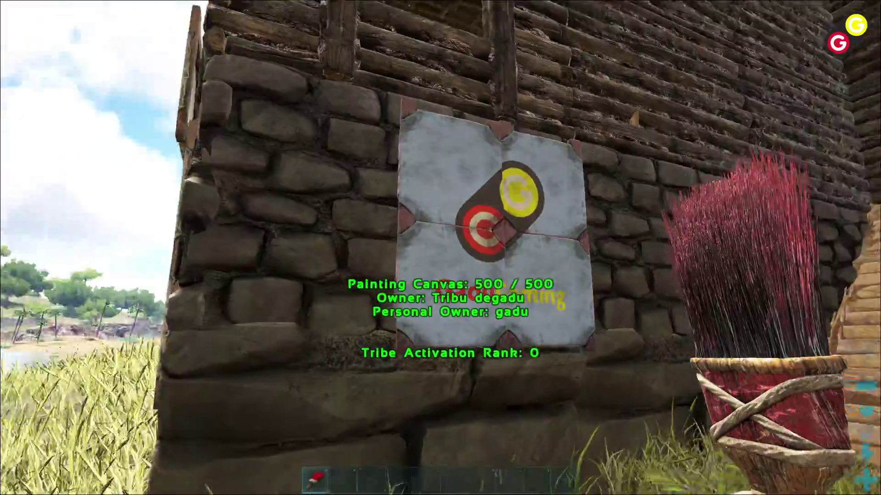
pyautogui.press('s')
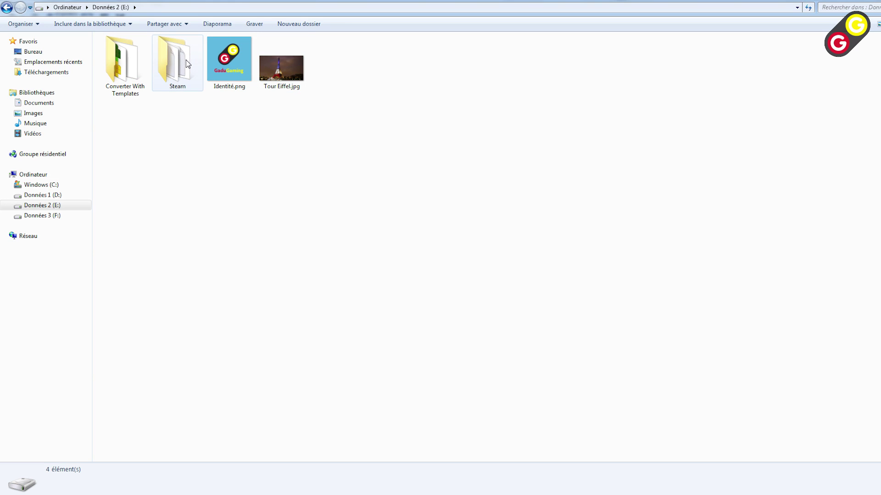
# Step: Browse to Converter With Templates > Templates > Buildings on drive E: and preview the painting canvas template paintingCanvas_Sign_PaintingCanvas_C.png
pyautogui.doubleClick(132, 69)
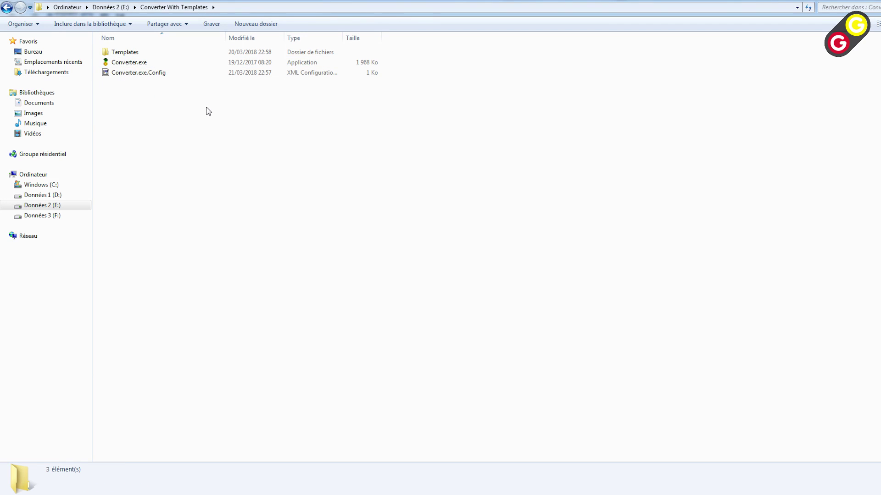
pyautogui.click(142, 64)
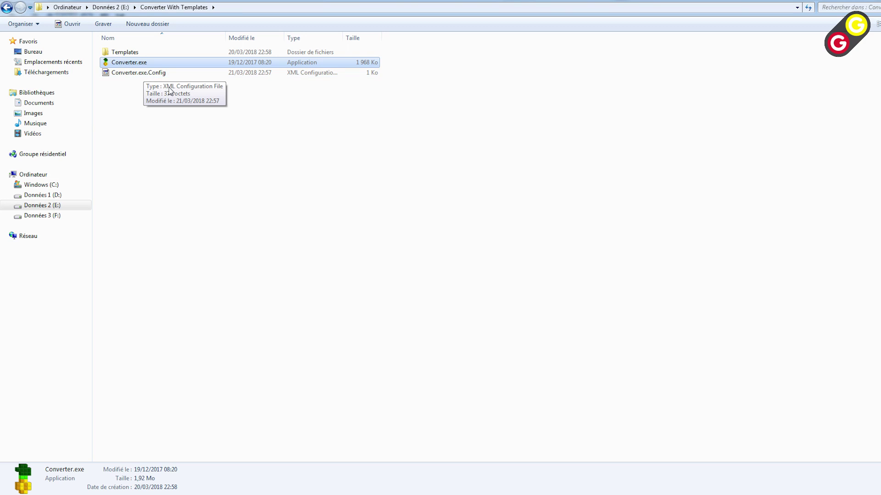
pyautogui.doubleClick(133, 55)
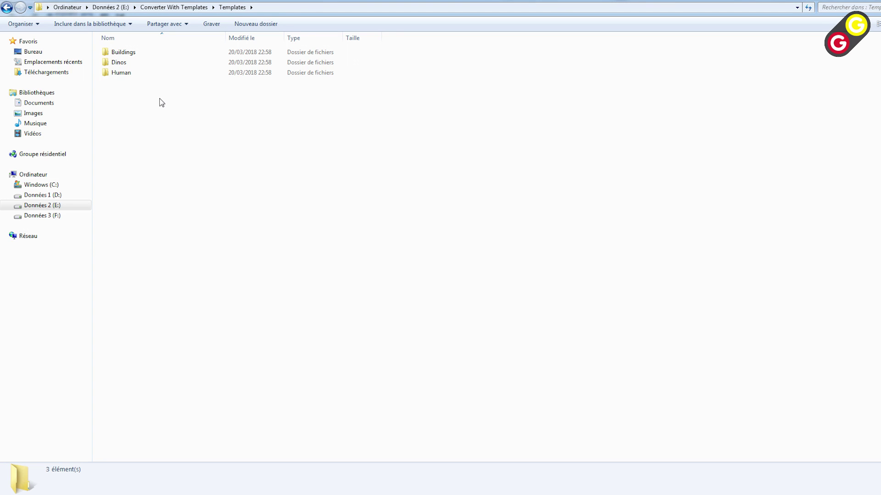
pyautogui.doubleClick(140, 53)
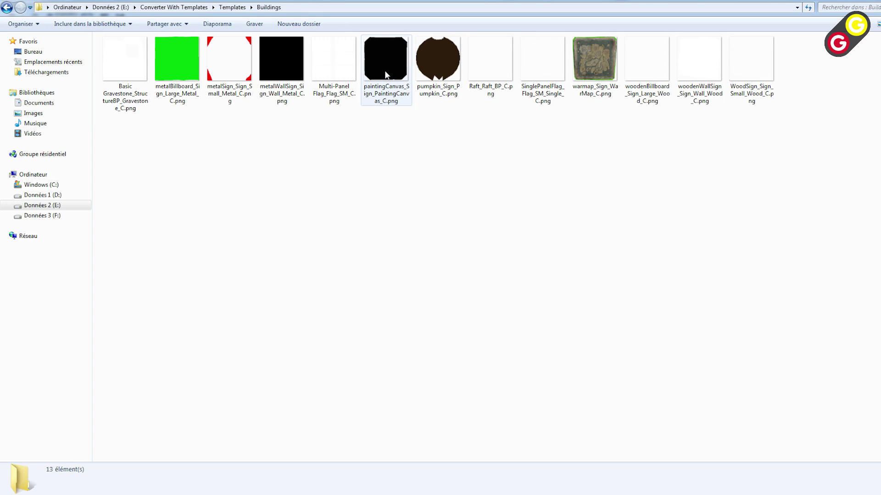
pyautogui.moveTo(384, 71)
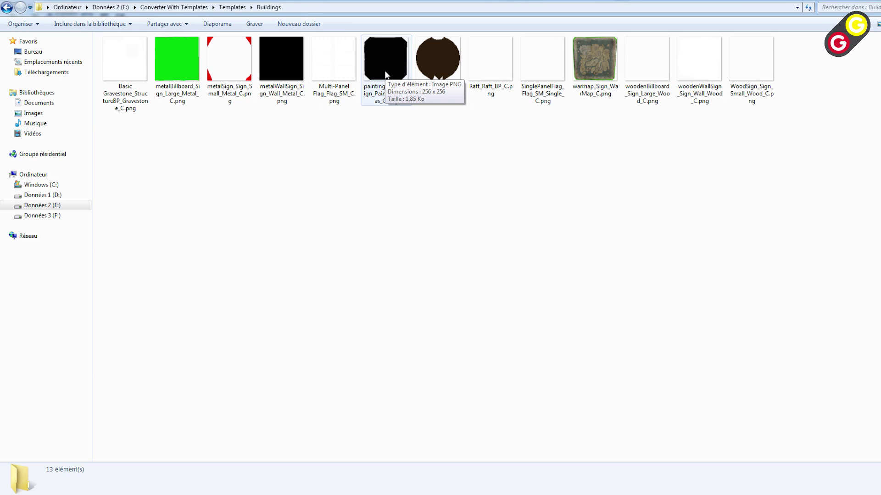
pyautogui.doubleClick(385, 75)
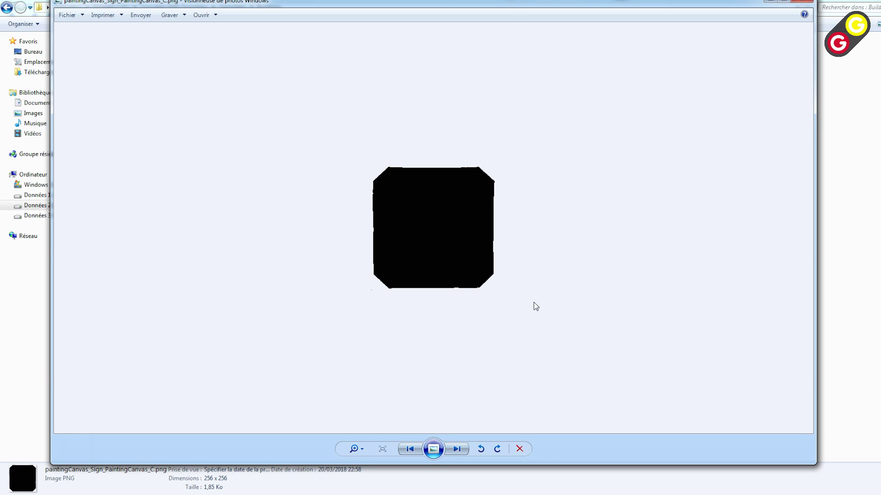
pyautogui.click(810, 2)
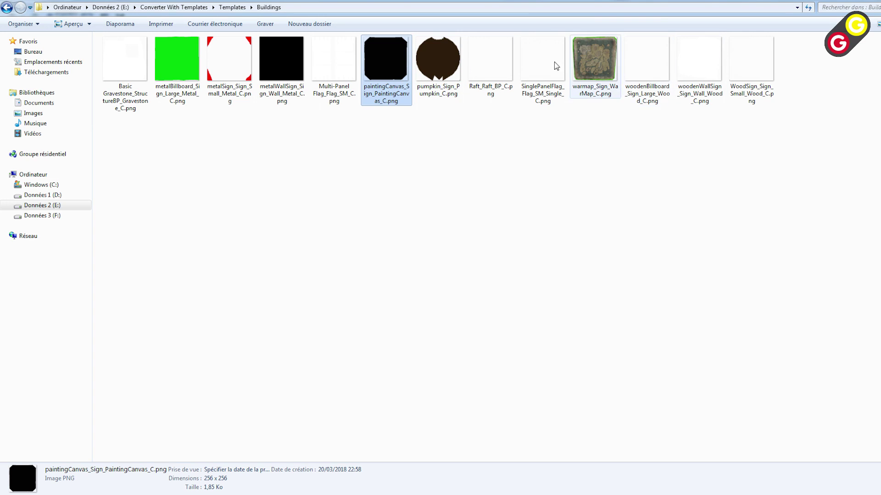
pyautogui.click(480, 72)
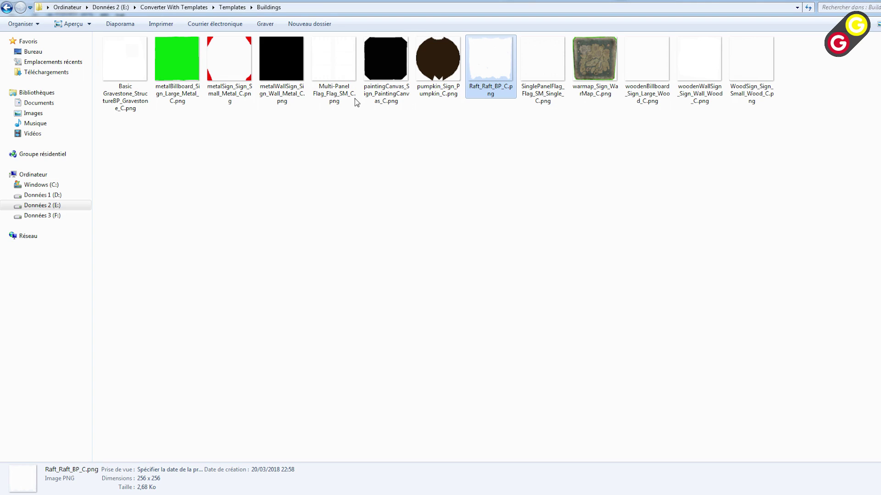
# Step: Look over the creature templates in the Dinos folder and return to the Templates folder
pyautogui.click(232, 7)
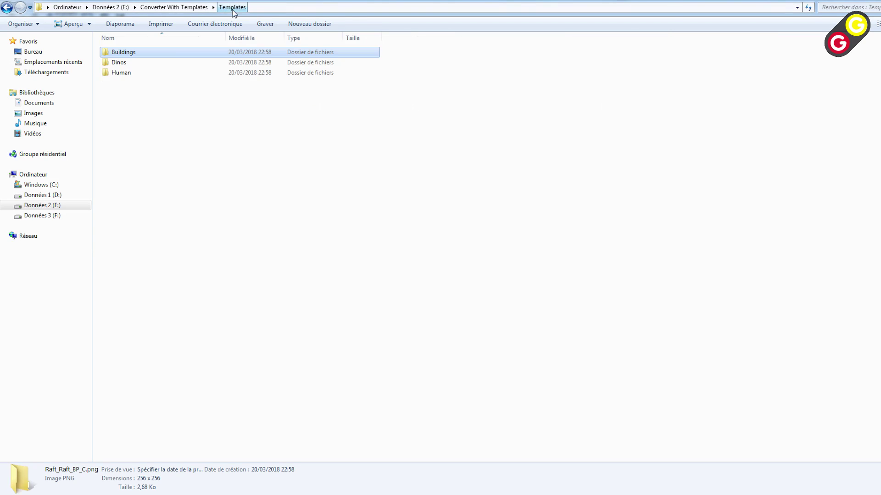
pyautogui.doubleClick(133, 65)
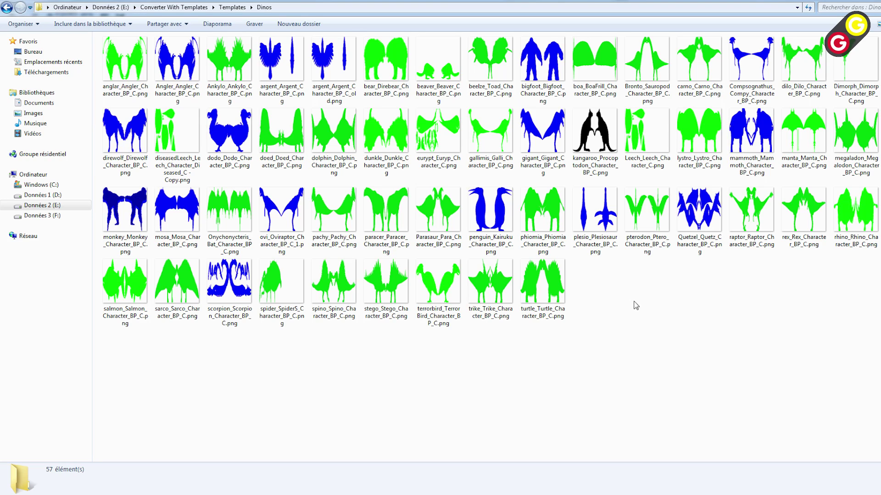
pyautogui.click(232, 7)
# Step: Open the Human template folder and preview the female, labelled female and male body templates one at a time
pyautogui.doubleClick(132, 72)
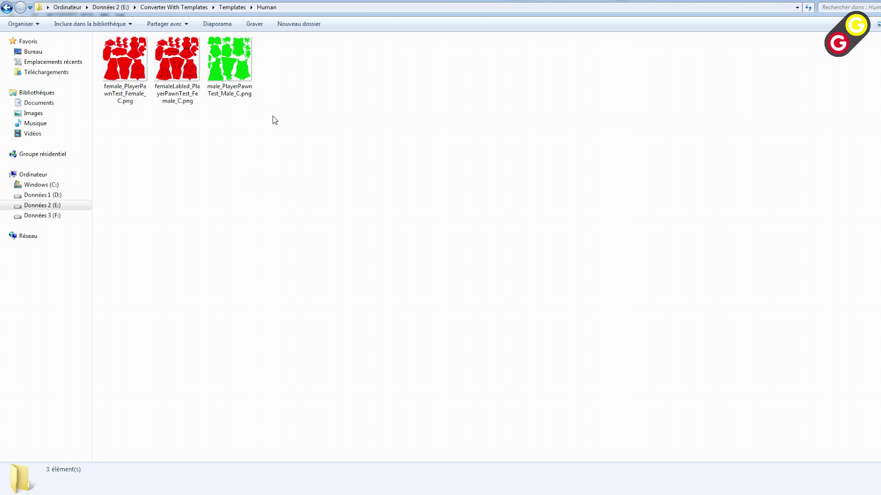
pyautogui.doubleClick(133, 66)
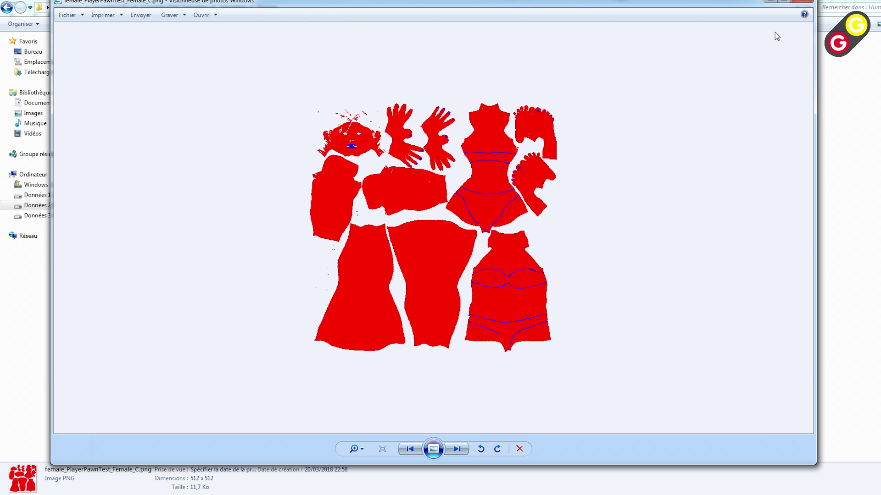
pyautogui.click(807, 3)
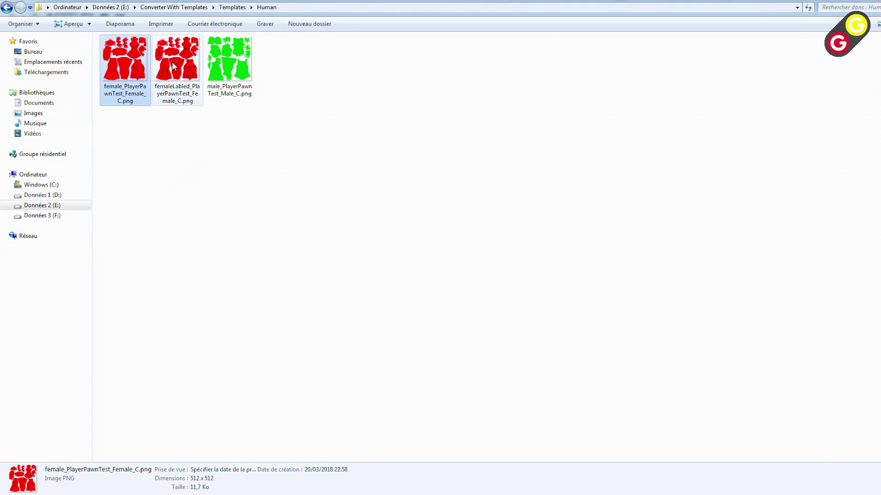
pyautogui.doubleClick(180, 65)
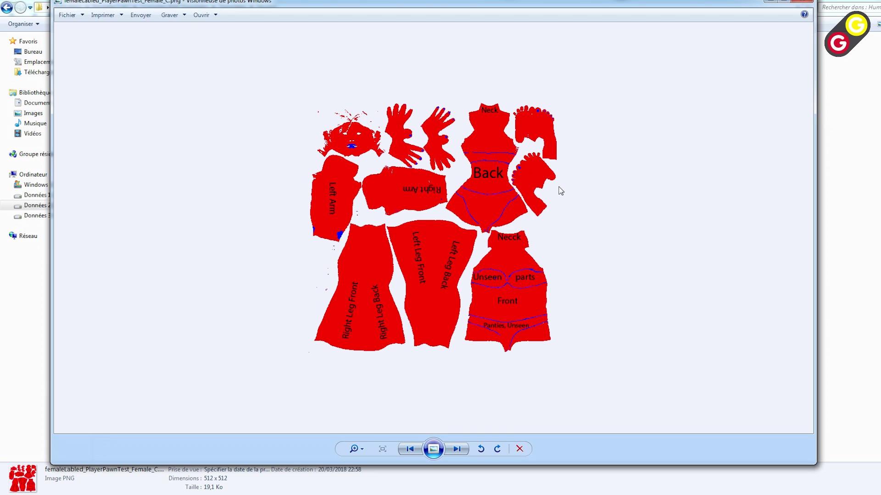
pyautogui.click(802, 3)
pyautogui.doubleClick(234, 67)
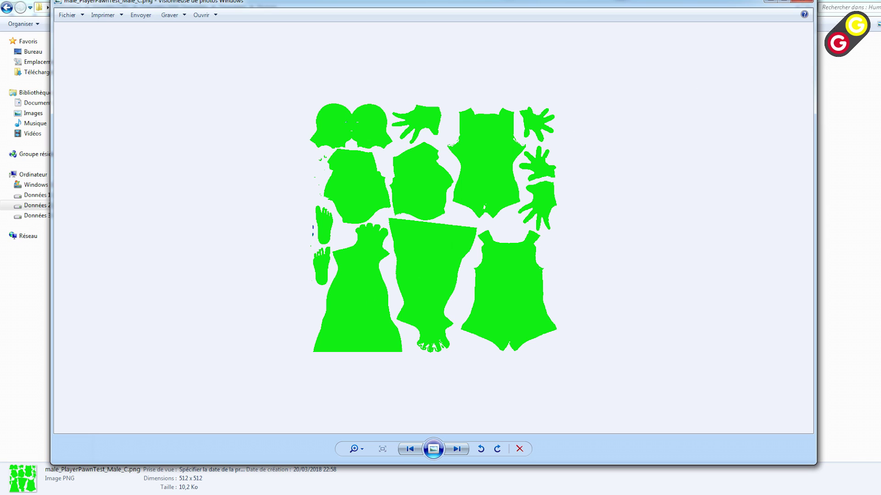
pyautogui.click(802, 2)
pyautogui.doubleClick(118, 63)
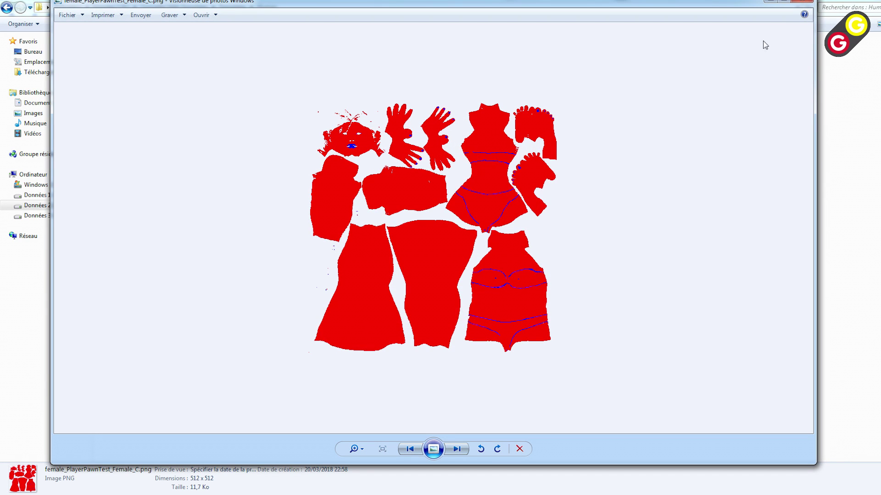
pyautogui.click(802, 3)
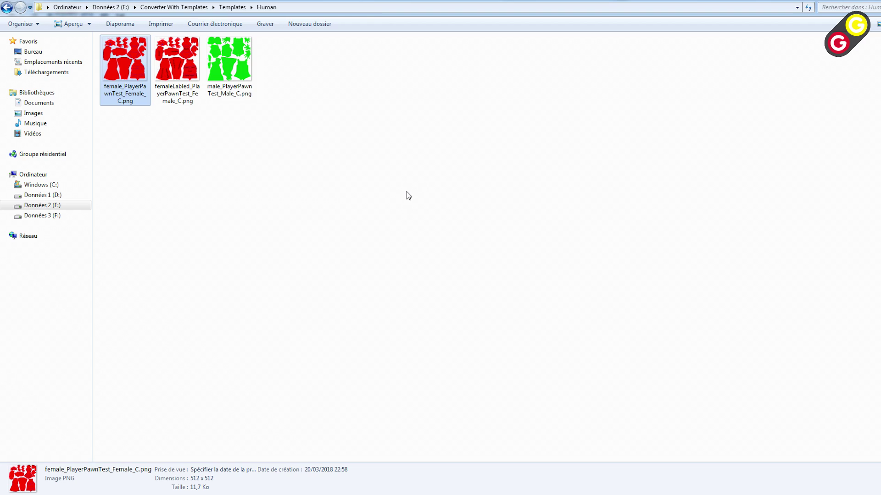
pyautogui.moveTo(221, 92)
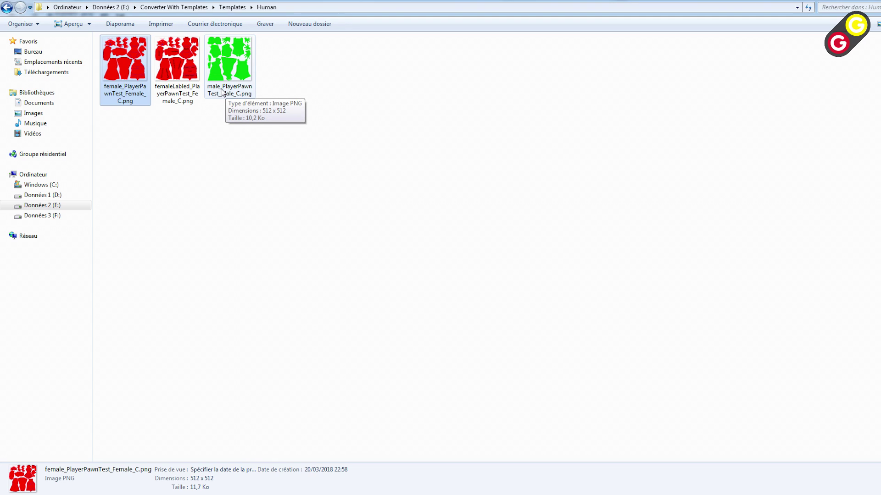
# Step: Revisit the Dinos template folder and go back to the root of the Données 2 (E:) drive
pyautogui.click(233, 7)
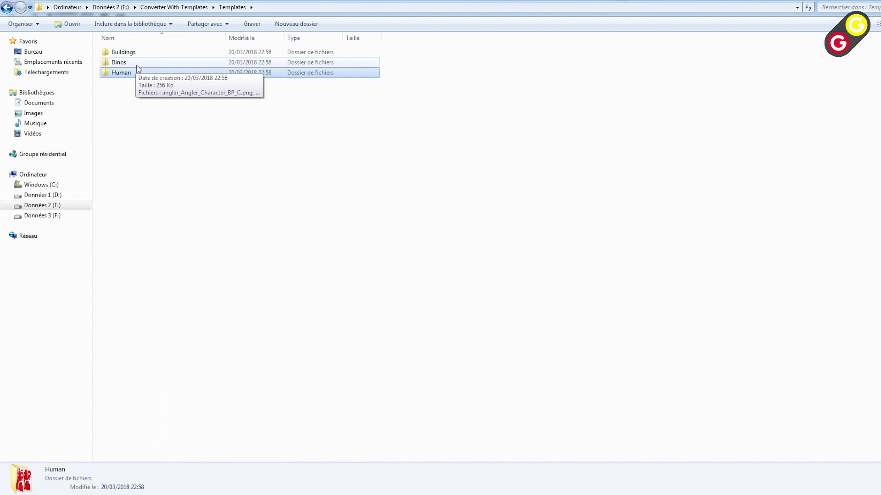
pyautogui.doubleClick(142, 62)
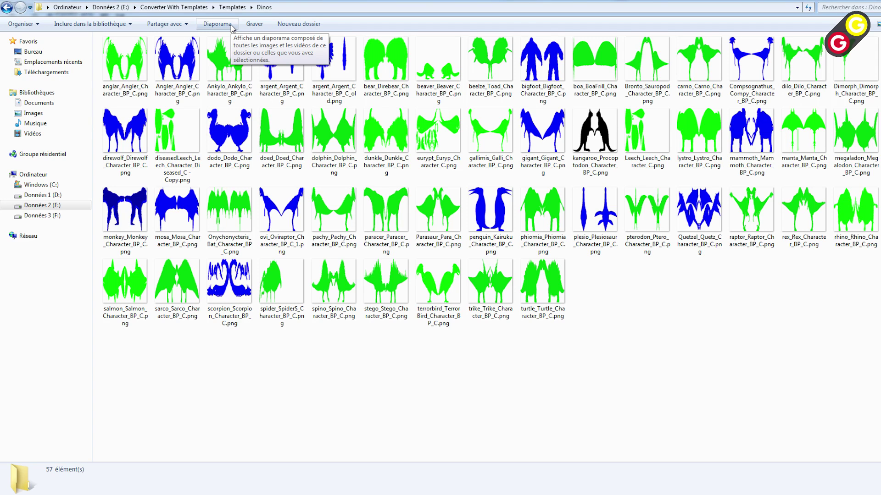
pyautogui.click(110, 7)
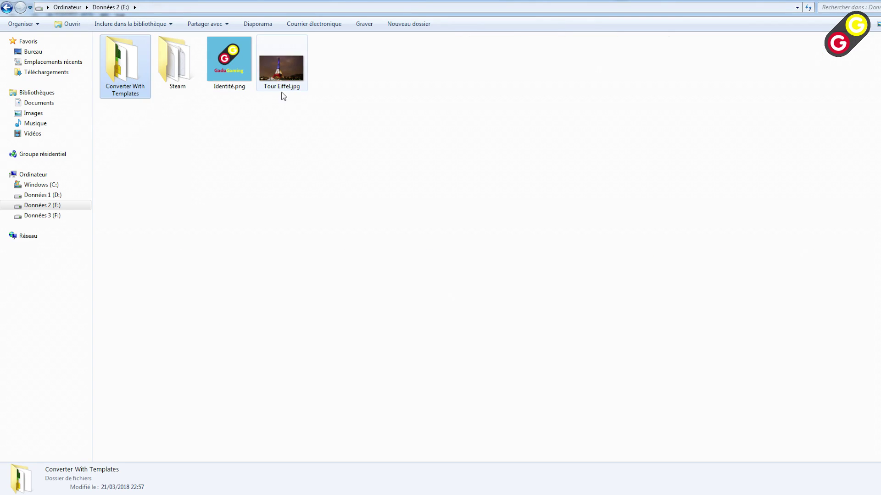
# Step: Preview the source picture Tour Eiffel.jpg and close the preview
pyautogui.click(290, 70)
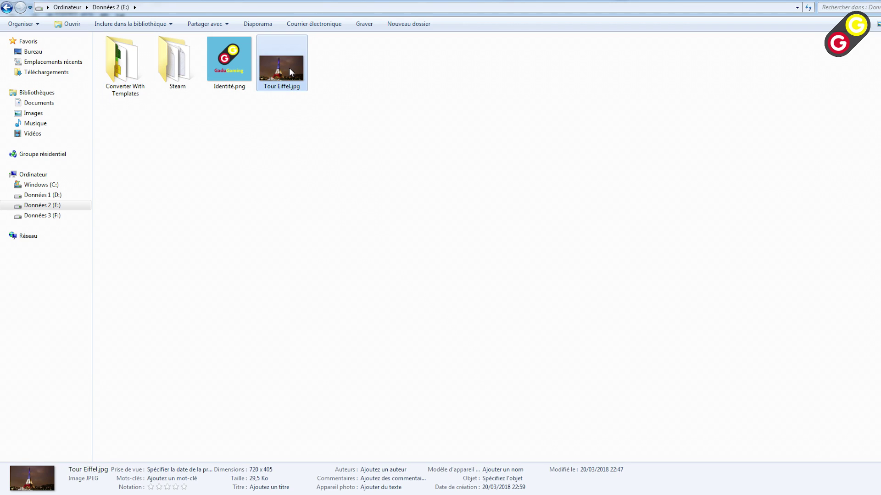
pyautogui.doubleClick(289, 70)
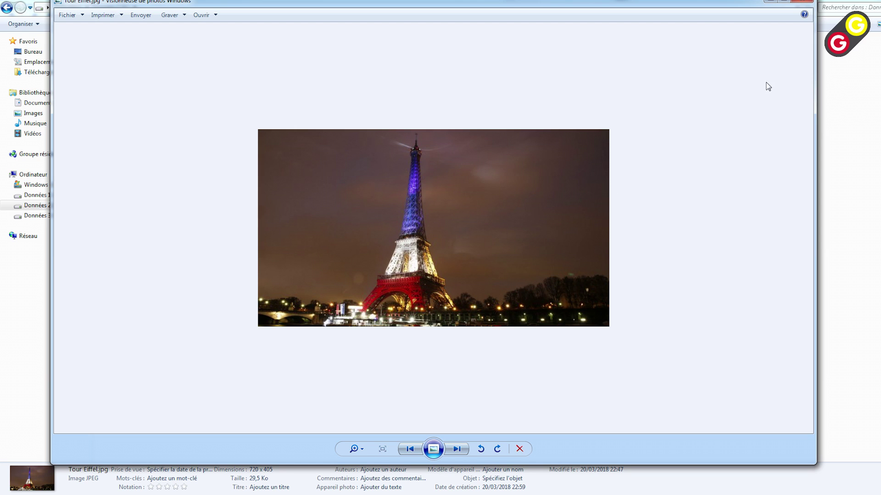
pyautogui.click(805, 2)
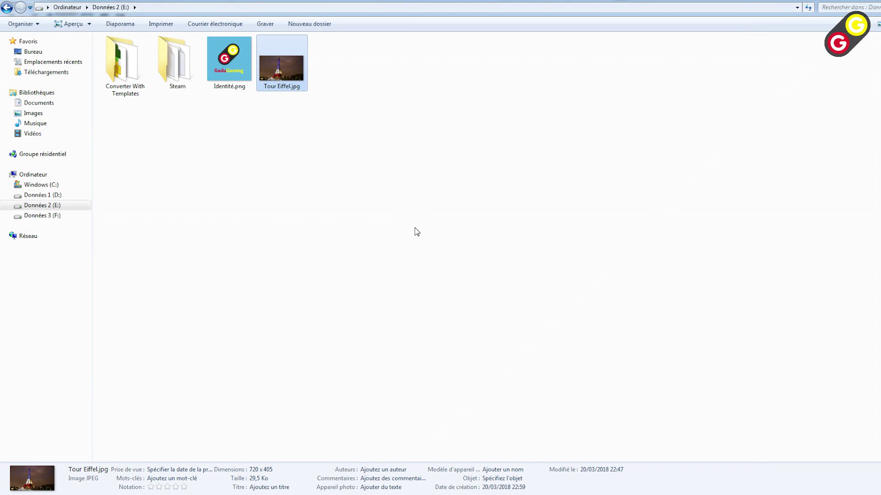
pyautogui.click(370, 163)
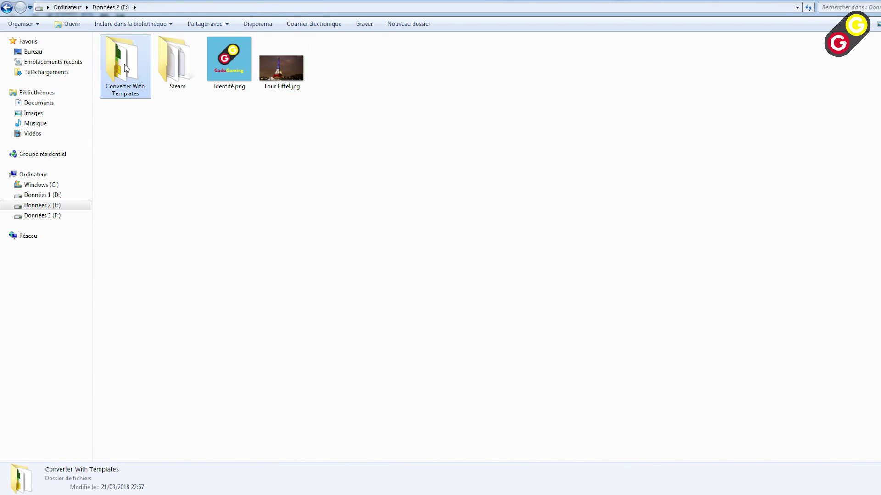
# Step: Launch Converter.exe from the Converter With Templates folder and allow it to run
pyautogui.doubleClick(125, 64)
pyautogui.doubleClick(140, 65)
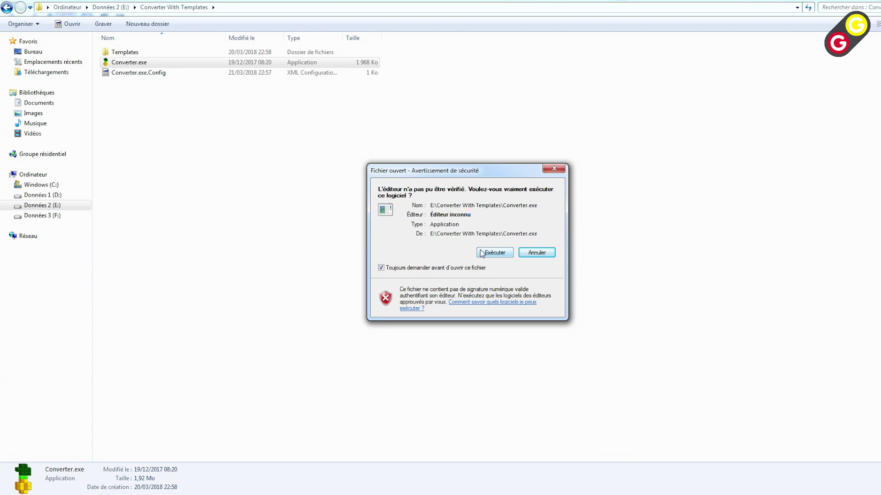
pyautogui.click(500, 253)
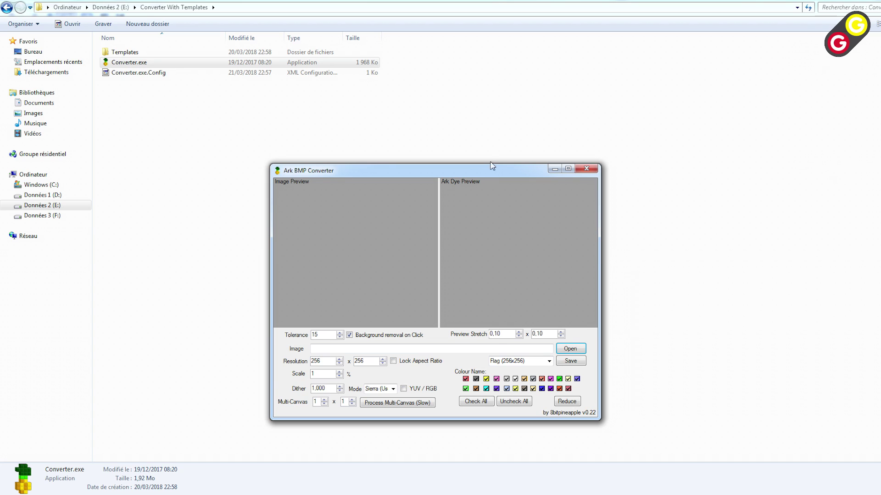
# Step: Load Tour Eiffel.jpg from the Données 2 (E:) drive into the converter
pyautogui.moveTo(491, 171); pyautogui.dragTo(462, 118)
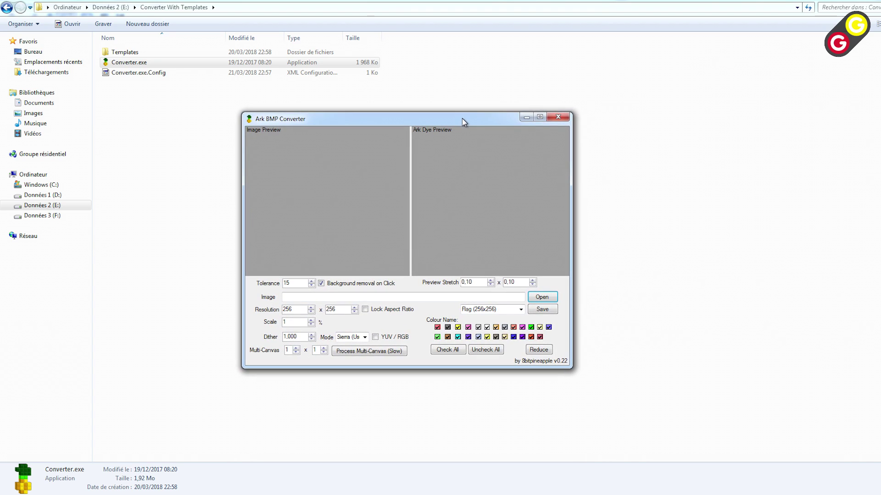
pyautogui.click(542, 297)
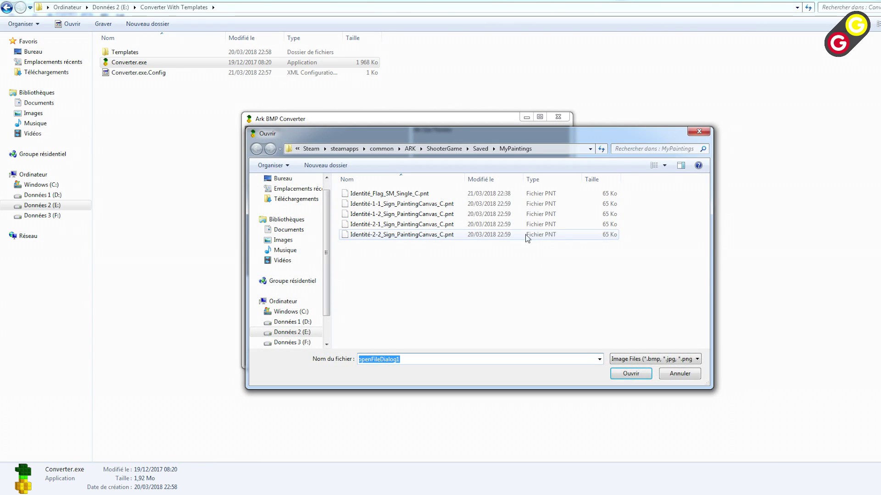
pyautogui.click(292, 332)
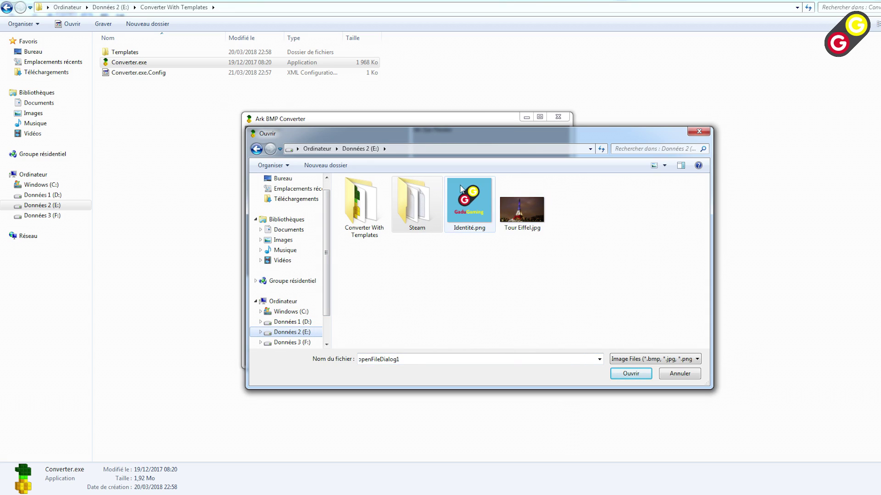
pyautogui.click(110, 8)
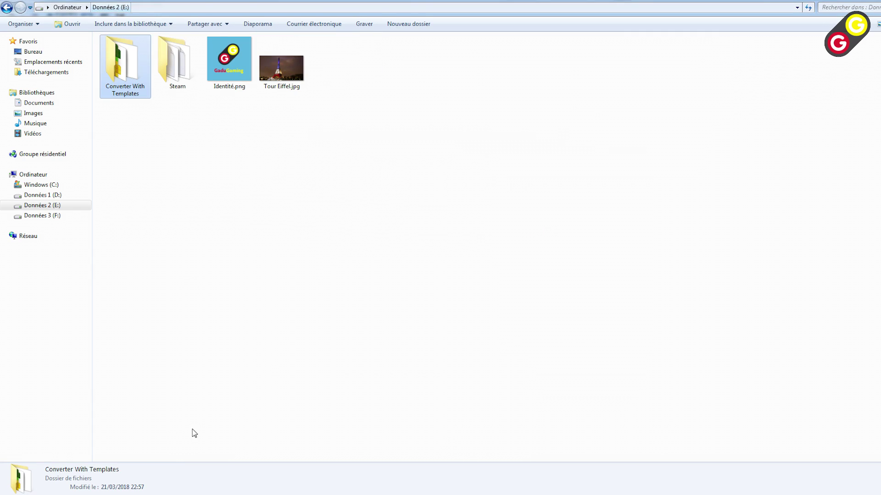
pyautogui.hotkey('alt', 'Tab')
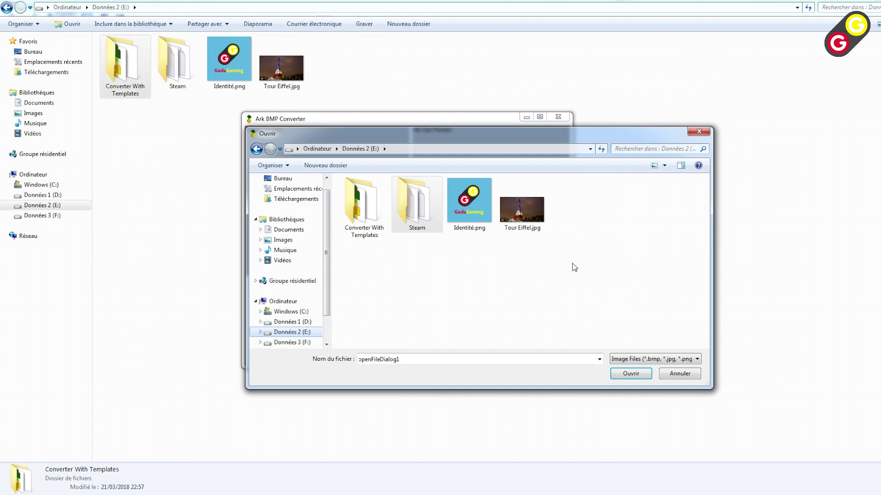
pyautogui.doubleClick(525, 207)
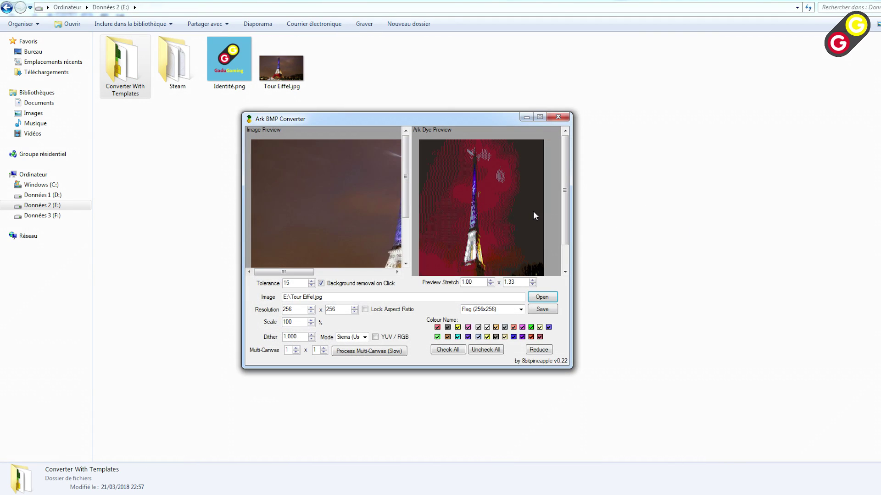
# Step: Set the canvas type of the Eiffel Tower picture to Billboard (256x256) and check the dye preview
pyautogui.moveTo(300, 272)
pyautogui.mouseDown()
pyautogui.moveTo(335, 272)
pyautogui.moveTo(303, 272)
pyautogui.mouseUp()
pyautogui.moveTo(569, 183); pyautogui.dragTo(567, 226)
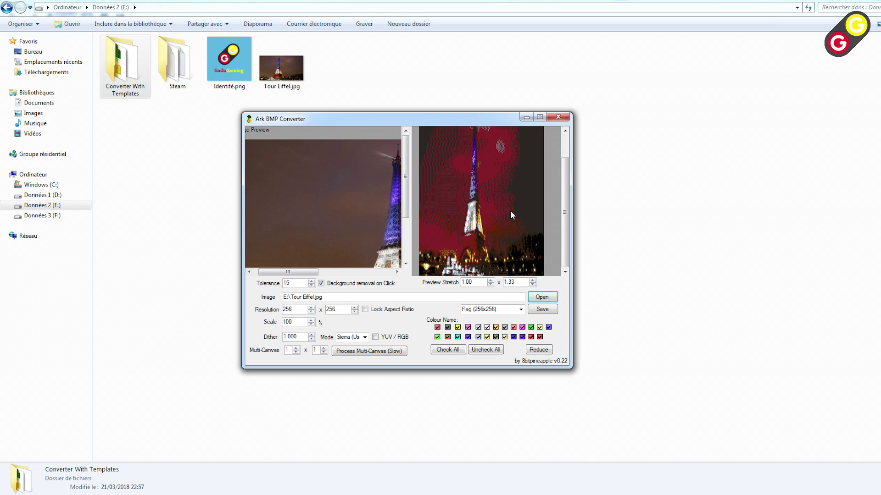
pyautogui.moveTo(297, 272); pyautogui.dragTo(335, 274)
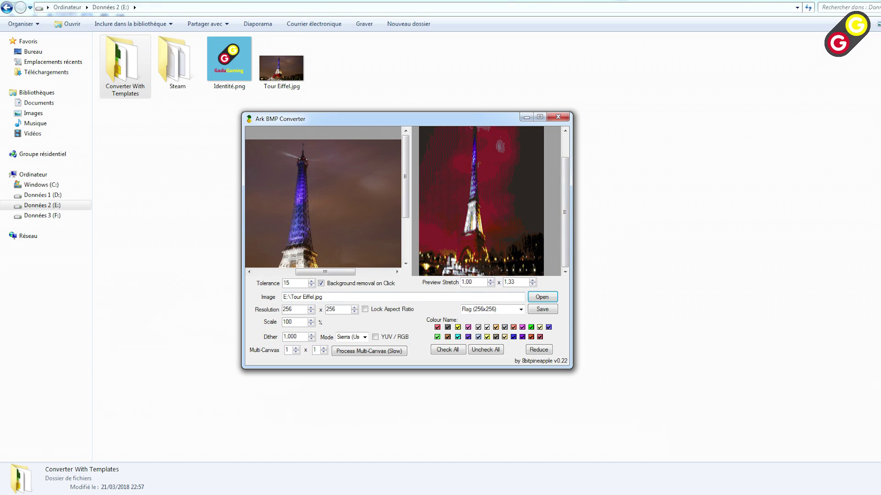
pyautogui.click(522, 311)
pyautogui.click(504, 329)
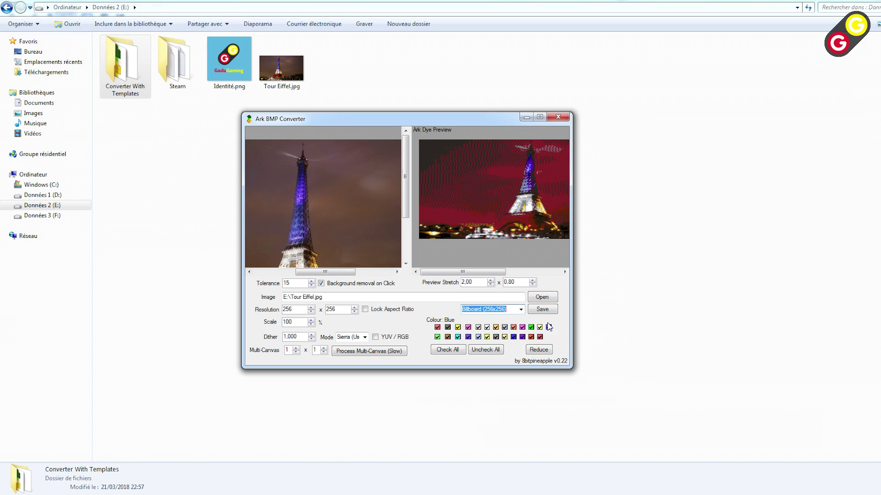
pyautogui.moveTo(477, 272); pyautogui.dragTo(508, 271)
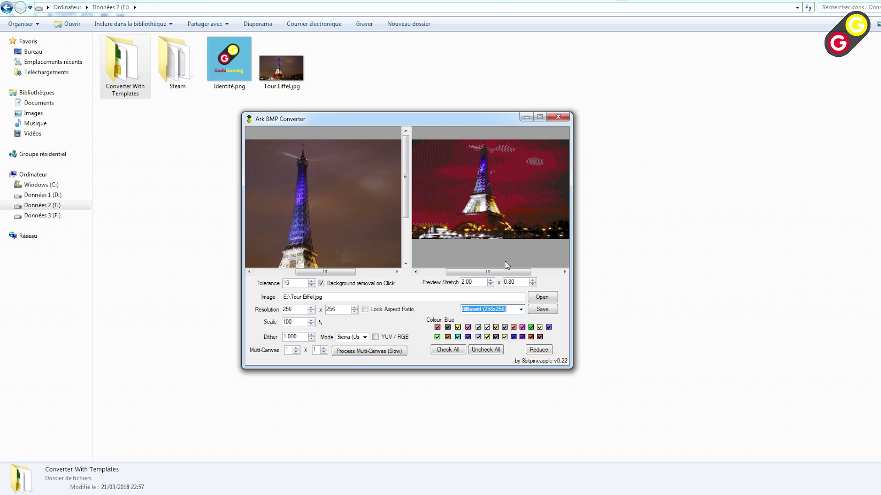
# Step: Save the painting as Tour Eiffel.pnt in the Steam\steamapps\common\ARK\ShooterGame\Saved\MyPaintings folder on the E: drive
pyautogui.click(550, 312)
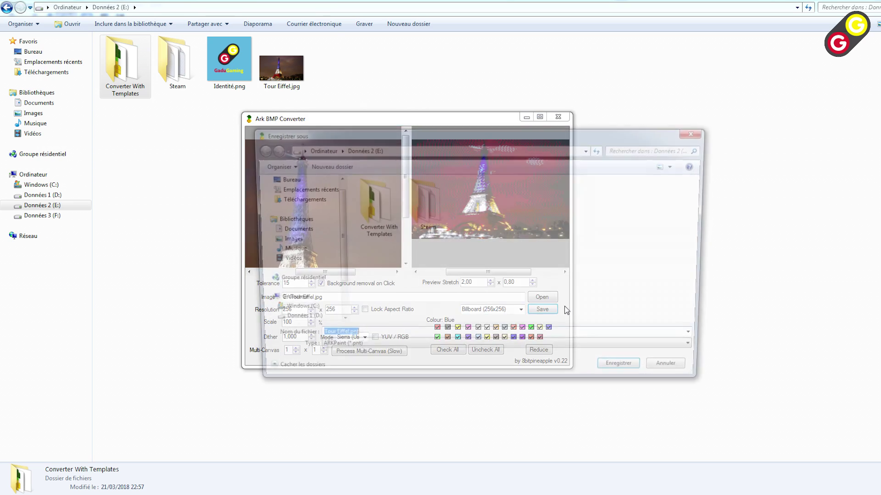
pyautogui.doubleClick(419, 204)
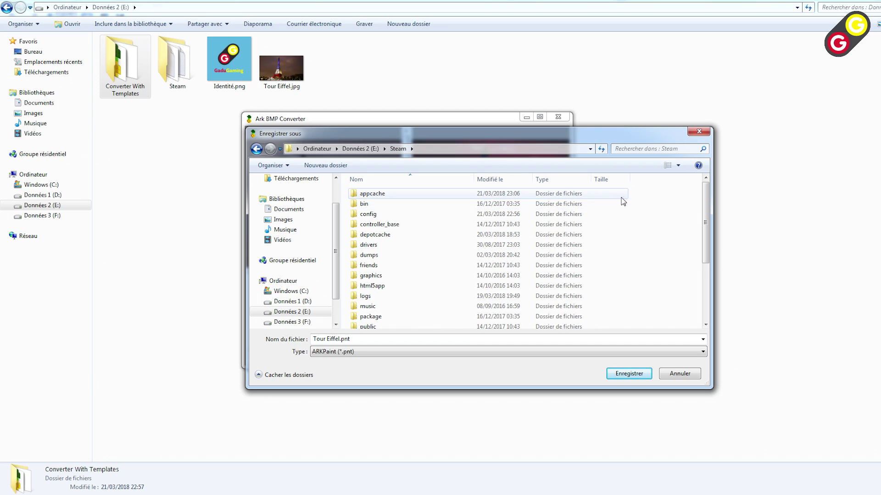
pyautogui.moveTo(708, 192); pyautogui.dragTo(708, 246)
pyautogui.click(387, 297)
pyautogui.doubleClick(387, 294)
pyautogui.doubleClick(376, 194)
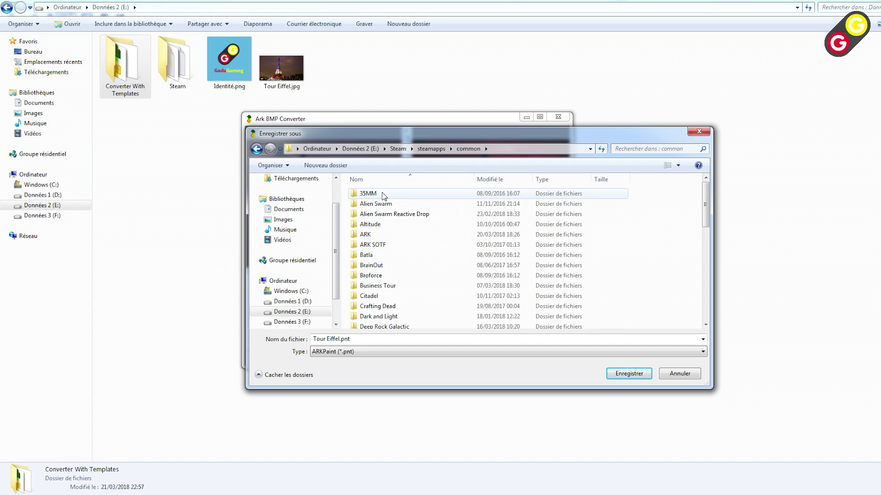
pyautogui.doubleClick(370, 234)
pyautogui.click(384, 218)
pyautogui.doubleClick(384, 218)
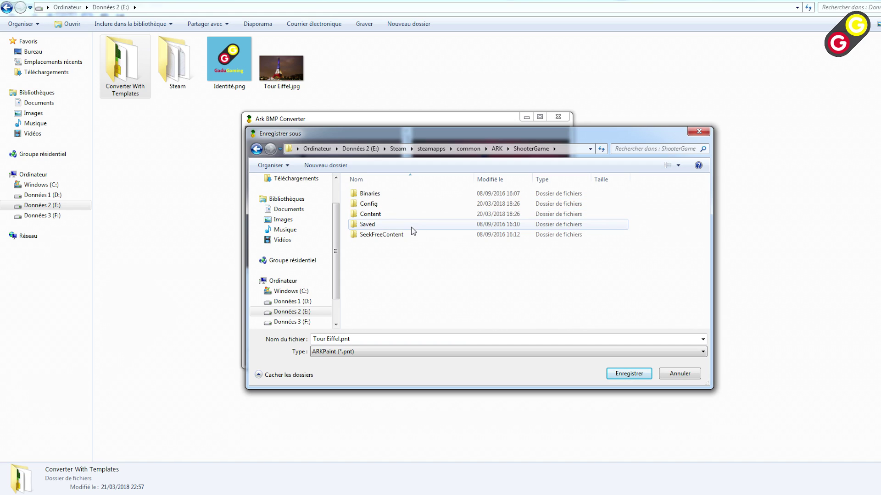
pyautogui.doubleClick(369, 224)
pyautogui.doubleClick(386, 236)
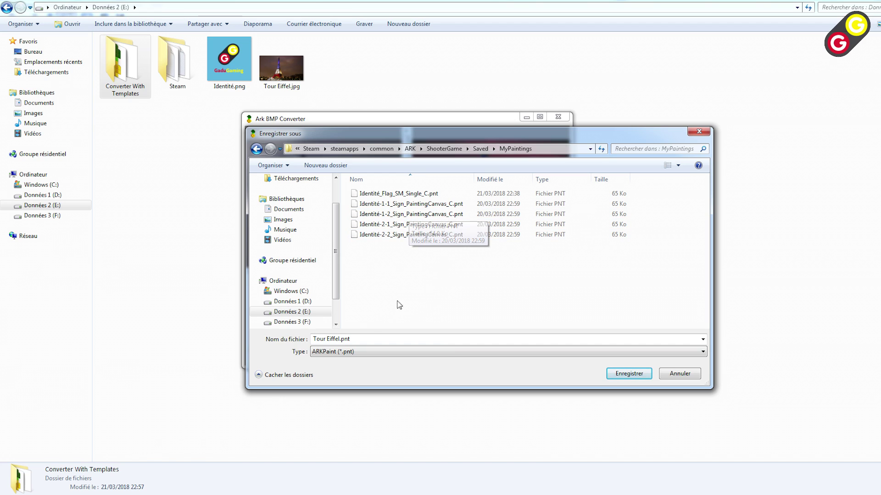
pyautogui.click(629, 373)
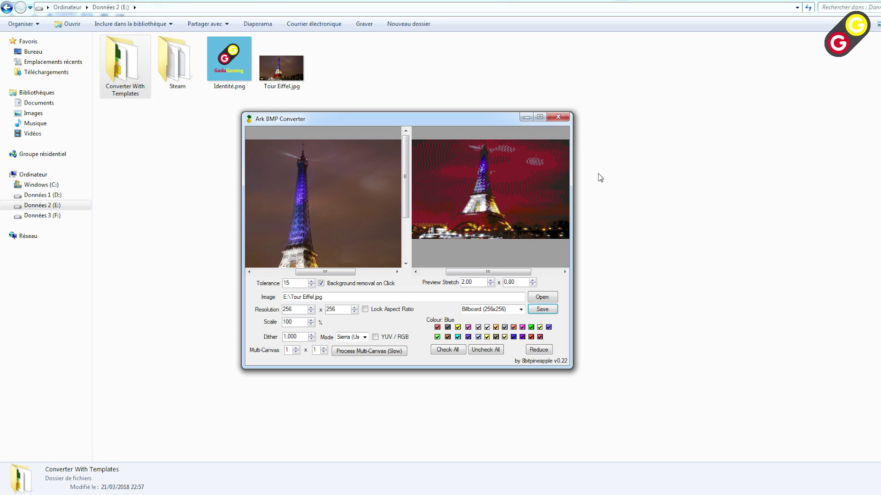
# Step: Switch to Windows Explorer and open the Buildings folder inside Converter With Templates\Templates
pyautogui.click(617, 153)
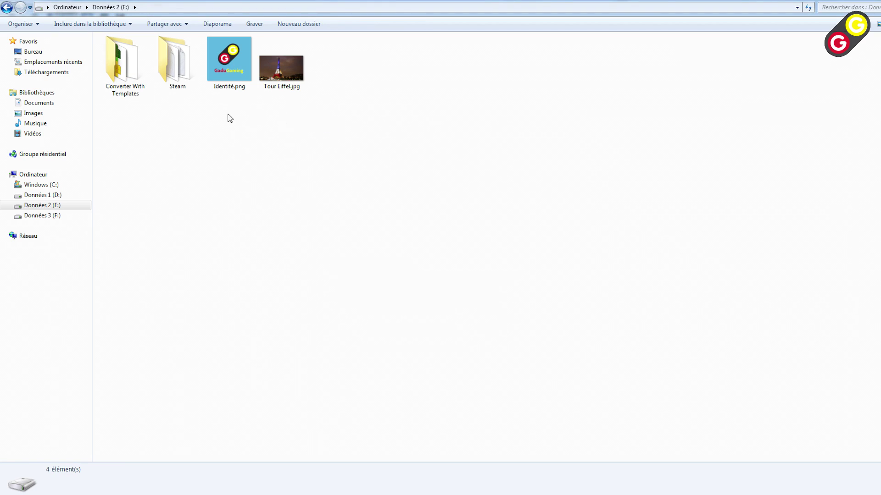
pyautogui.doubleClick(130, 65)
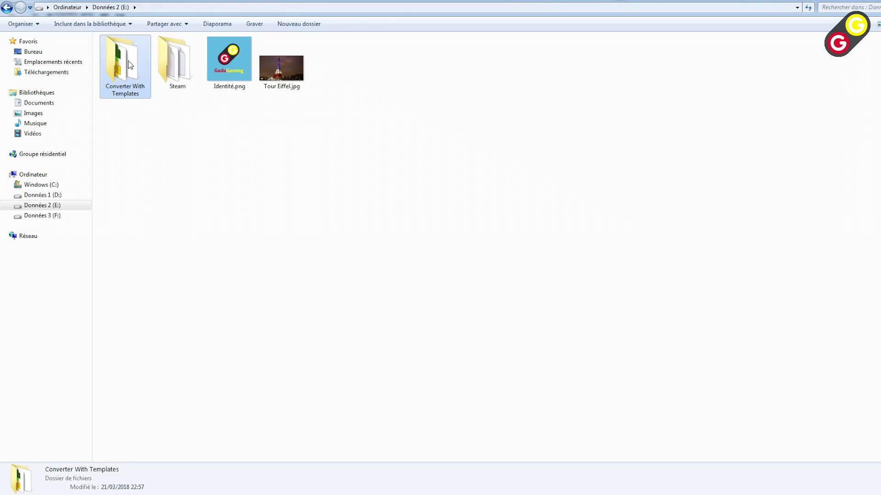
pyautogui.doubleClick(146, 53)
pyautogui.doubleClick(146, 54)
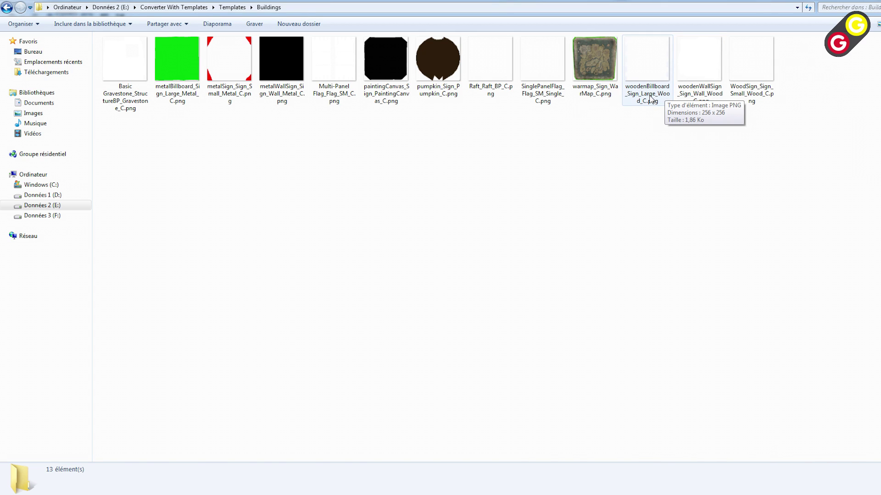
# Step: Copy the _Sign_Large_Wood_C suffix from the woodenBillboard template's file name, leaving the file's name as it is
pyautogui.rightClick(650, 97)
pyautogui.click(679, 334)
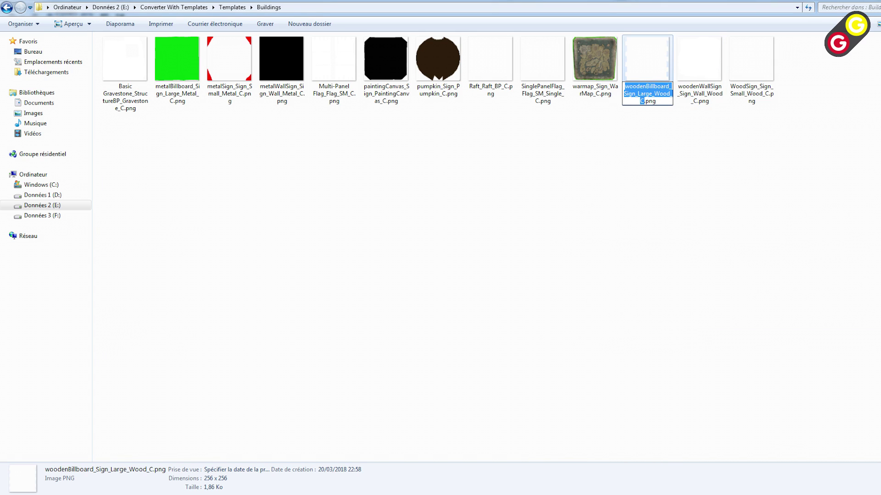
pyautogui.click(645, 112)
pyautogui.rightClick(648, 95)
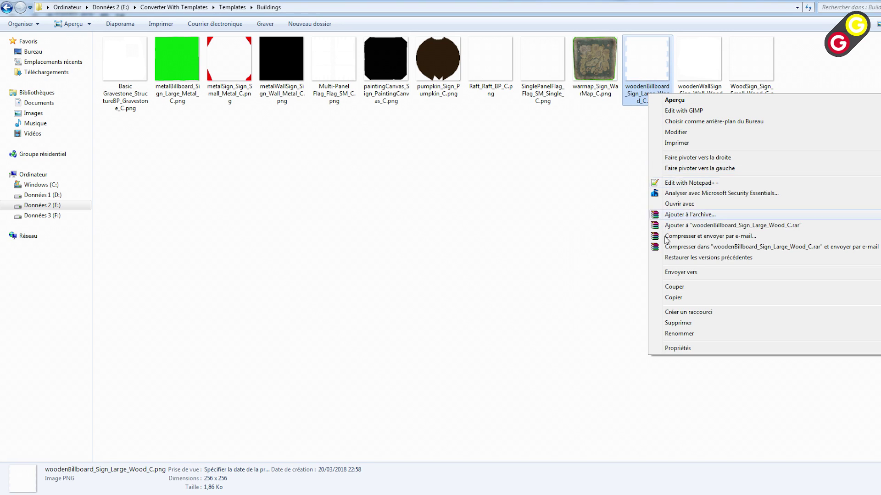
pyautogui.click(679, 334)
pyautogui.moveTo(642, 101); pyautogui.dragTo(666, 87)
pyautogui.hotkey('ctrl', 'c')
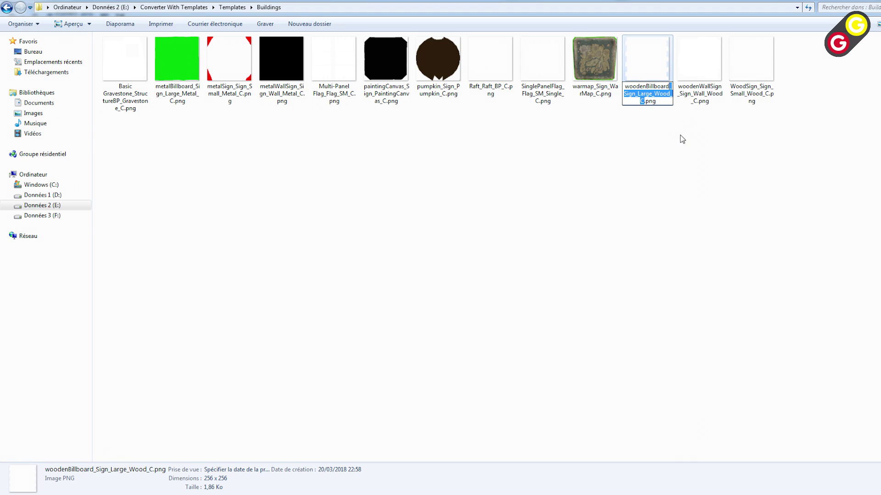
pyautogui.click(633, 151)
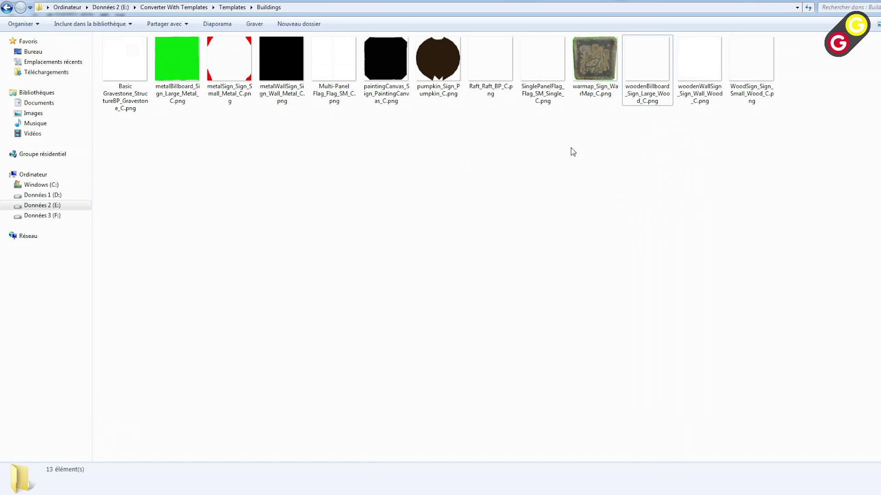
# Step: Open the ARK MyPaintings folder at E:\Steam\steamapps\common\ARK\ShooterGame\Saved
pyautogui.click(75, 205)
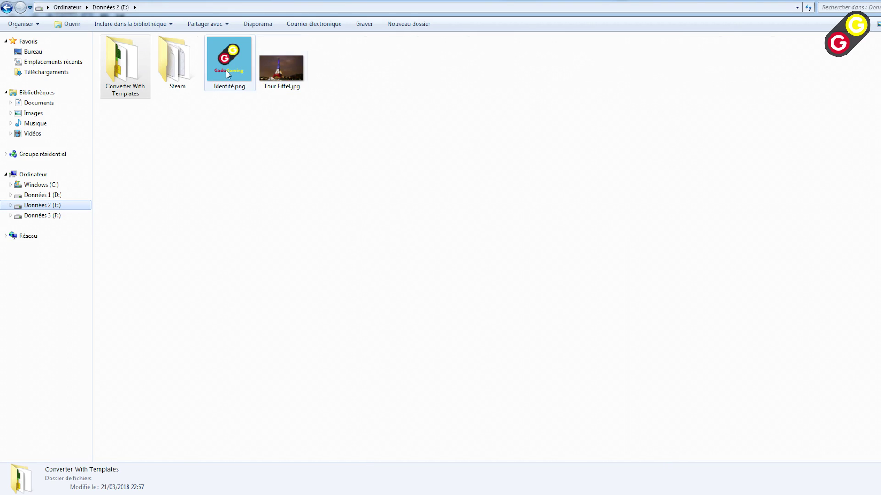
pyautogui.doubleClick(181, 71)
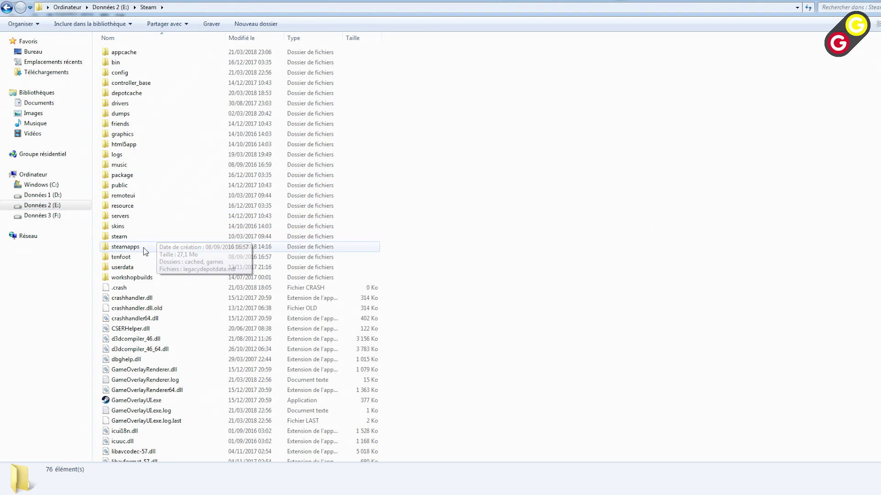
pyautogui.doubleClick(154, 237)
pyautogui.doubleClick(137, 53)
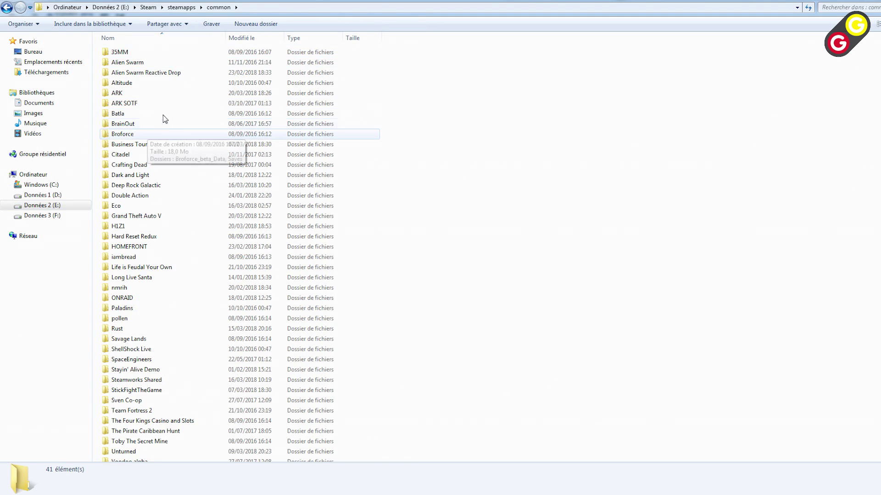
pyautogui.doubleClick(128, 95)
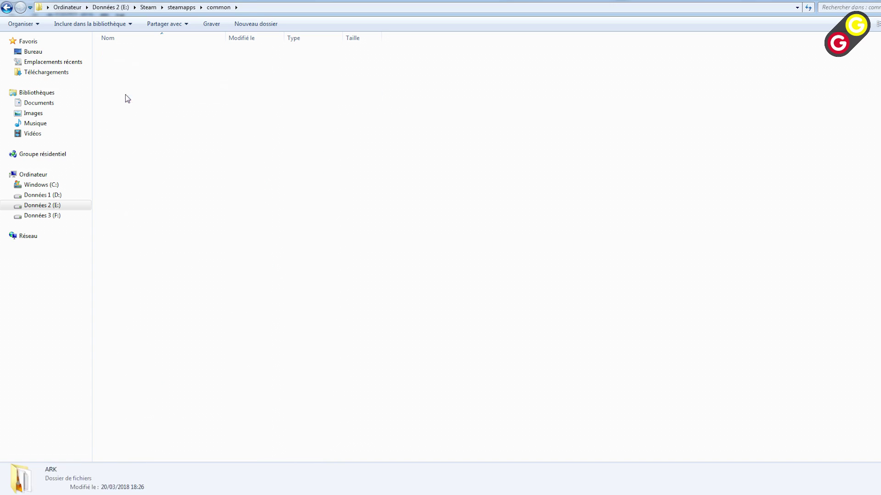
pyautogui.doubleClick(132, 73)
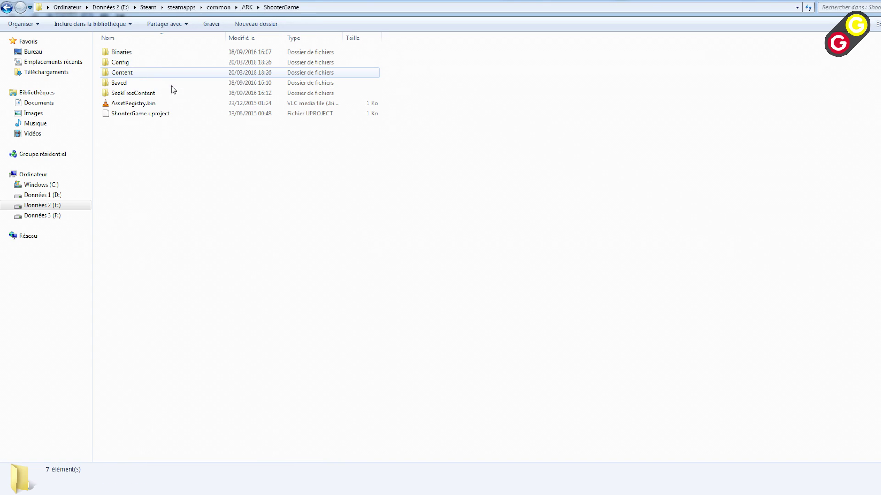
pyautogui.doubleClick(127, 85)
pyautogui.doubleClick(131, 92)
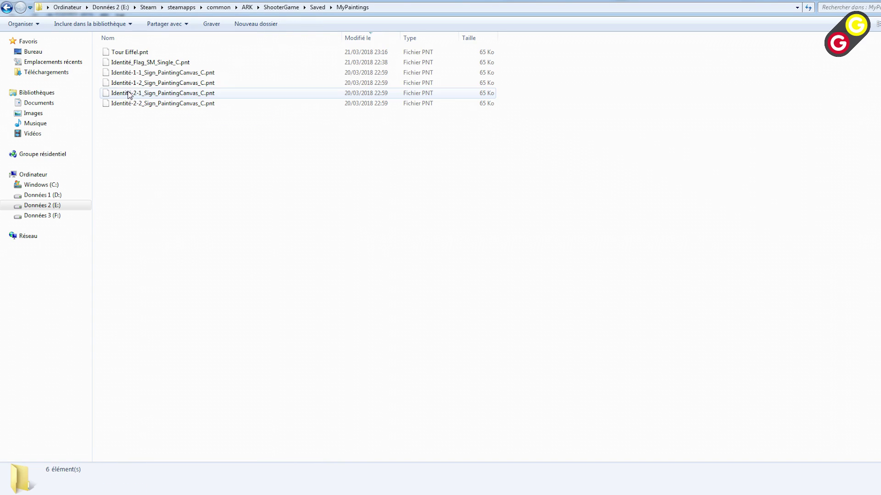
# Step: Append the copied suffix to the painting's file name, renaming it Tour Eiffel_Sign_Large_Wood_C.pnt
pyautogui.click(143, 54)
pyautogui.rightClick(143, 54)
pyautogui.click(193, 211)
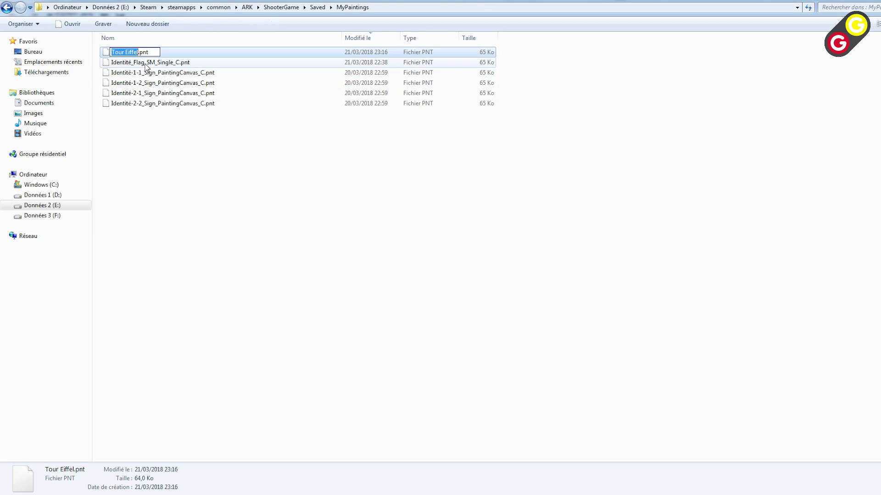
pyautogui.press('Right')
pyautogui.hotkey('ctrl', 'v')
pyautogui.click(271, 179)
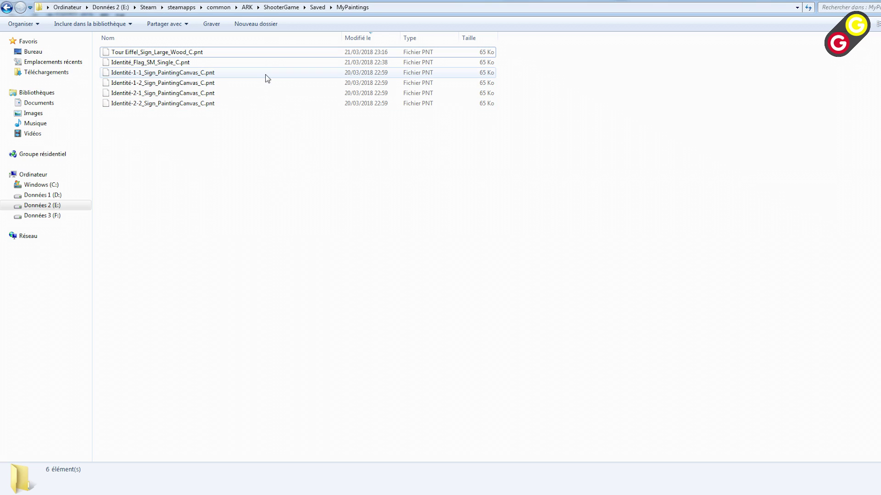
# Step: Switch to Ark BMP Converter, set the Multi-Canvas grid to 4 x 3 and process the multi-canvas
pyautogui.click(200, 494)
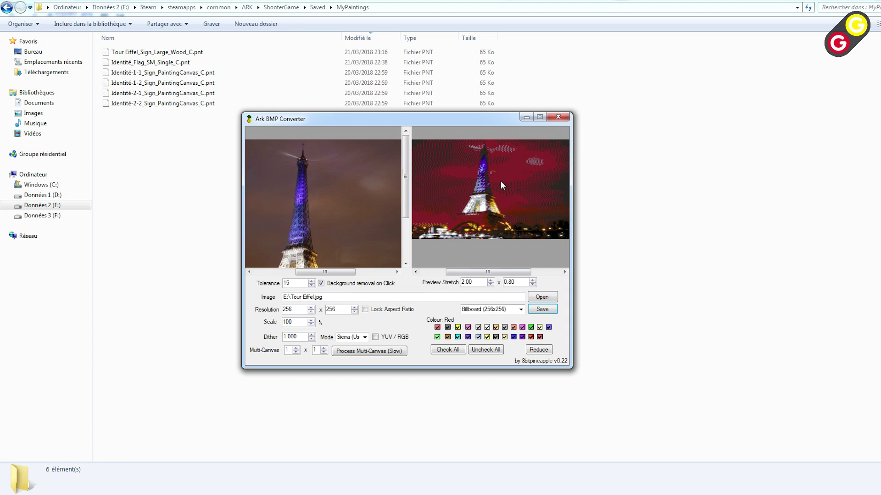
pyautogui.click(287, 350)
pyautogui.write('3')
pyautogui.click(376, 351)
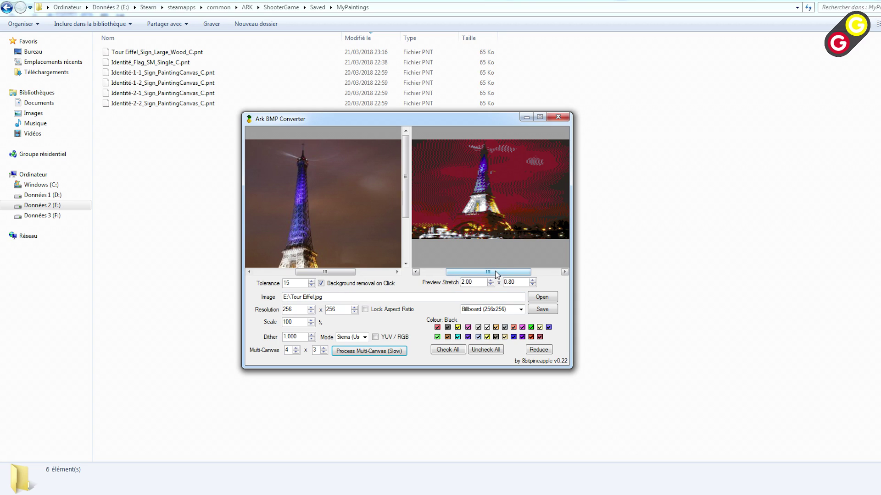
# Step: Set the output type to Multi-Canvas (256px per canvas) and process the 4 x 3 multi-canvas
pyautogui.moveTo(500, 271); pyautogui.dragTo(445, 271)
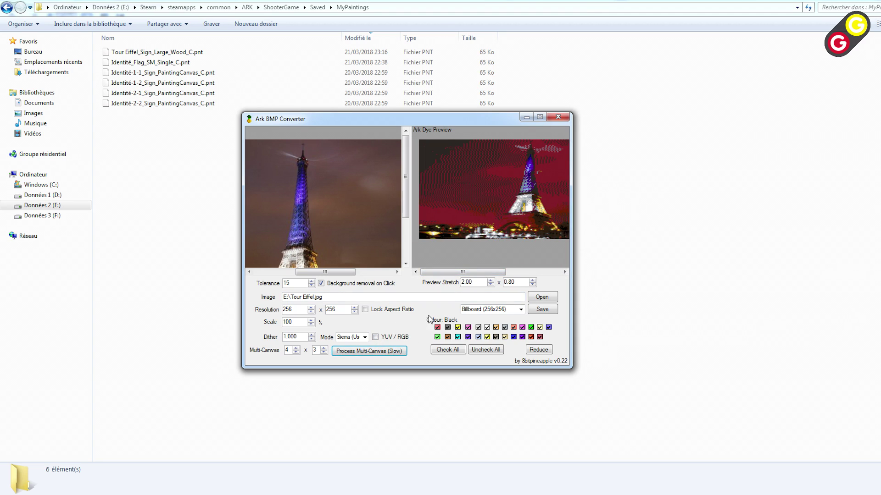
pyautogui.click(520, 309)
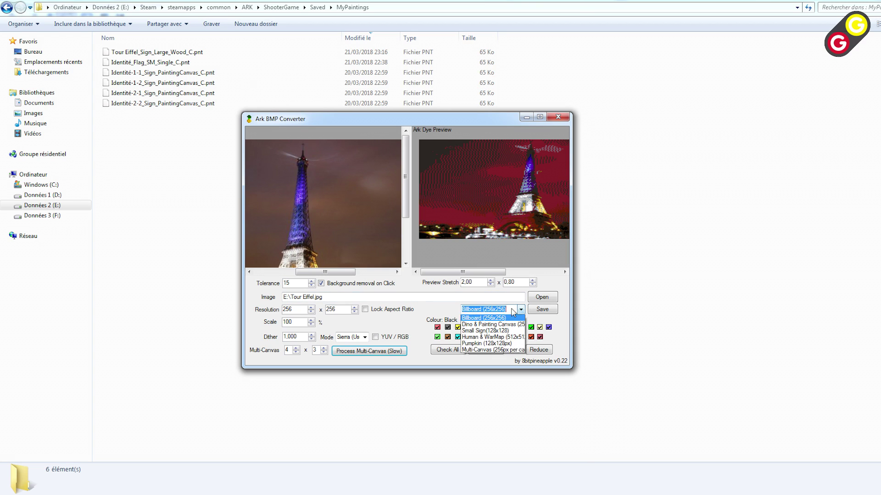
pyautogui.click(415, 345)
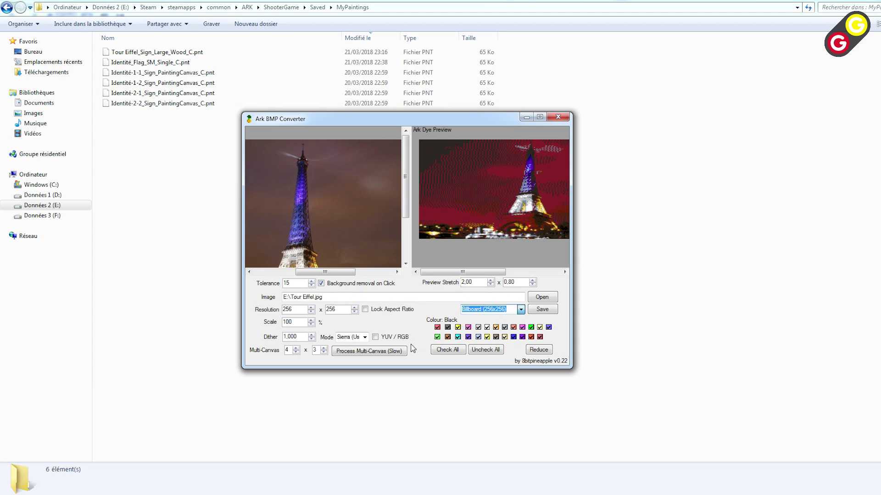
pyautogui.click(394, 350)
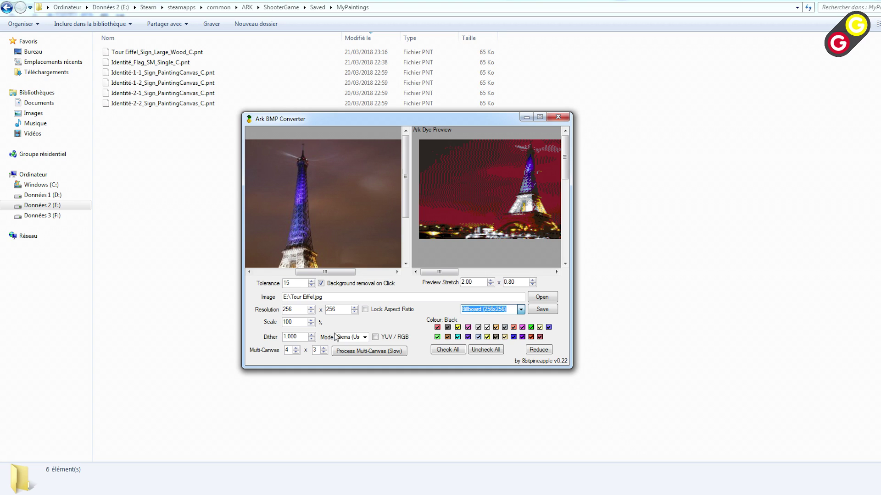
# Step: Examine the processed multi-canvas dye preview across its full width and height, including the tower's base
pyautogui.moveTo(564, 175); pyautogui.dragTo(563, 254)
pyautogui.moveTo(442, 272); pyautogui.dragTo(460, 270)
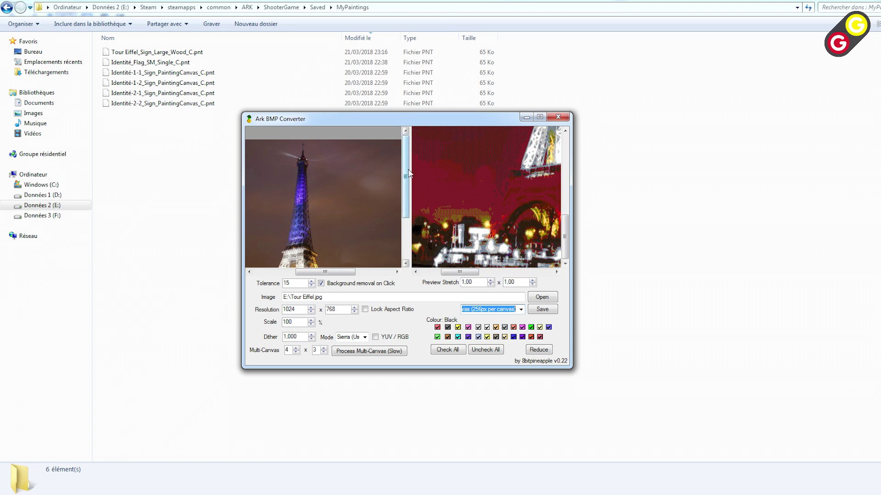
pyautogui.moveTo(476, 274); pyautogui.dragTo(549, 276)
pyautogui.scroll(5, 516, 271)
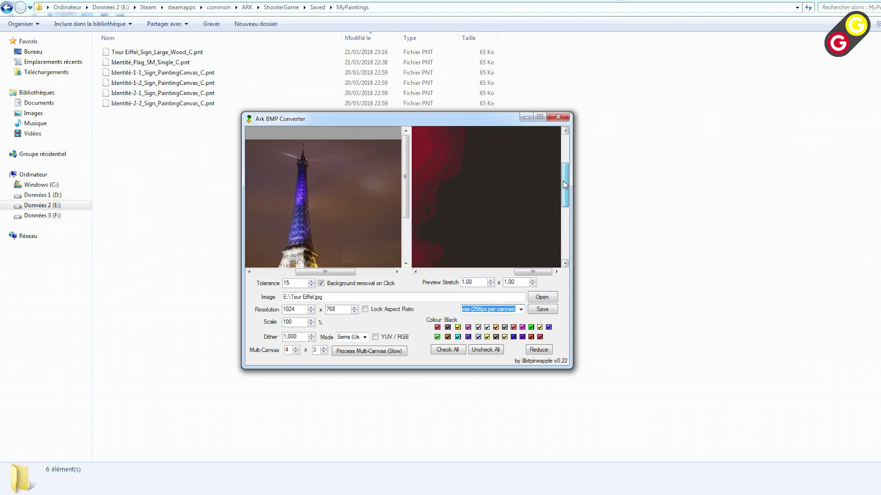
pyautogui.moveTo(543, 274); pyautogui.dragTo(463, 271)
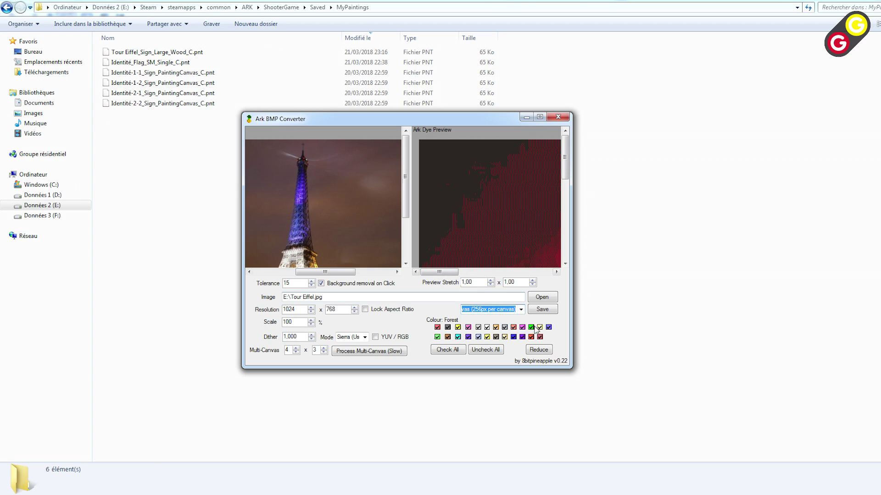
pyautogui.moveTo(564, 163); pyautogui.dragTo(577, 244)
pyautogui.moveTo(439, 272); pyautogui.dragTo(480, 272)
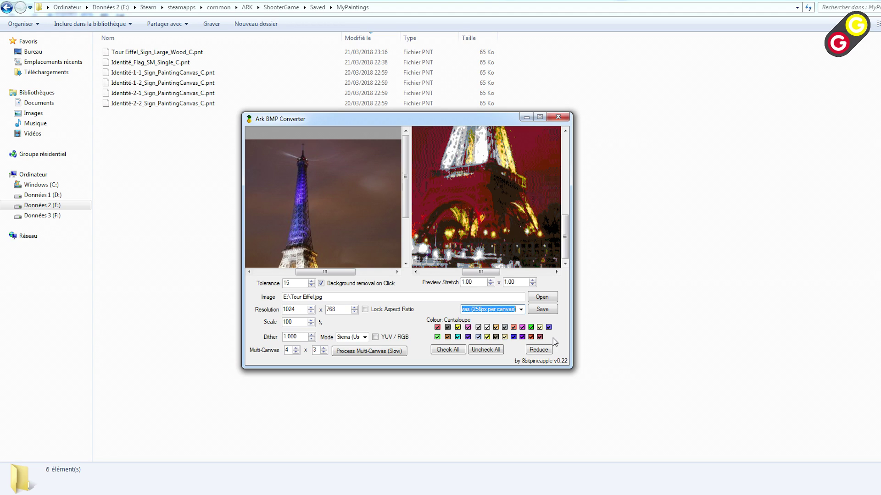
# Step: Process the multi-canvas with all dye colours unchecked, then re-enable every colour and reprocess it
pyautogui.click(484, 349)
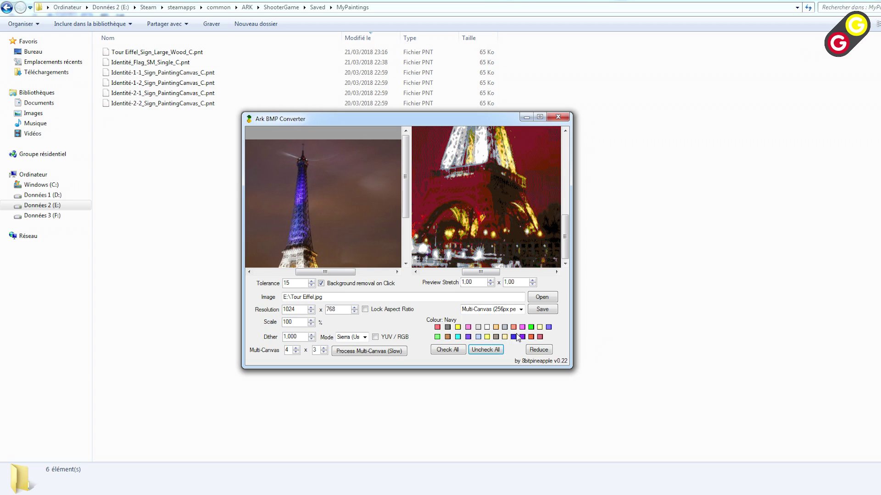
pyautogui.click(384, 351)
pyautogui.click(459, 352)
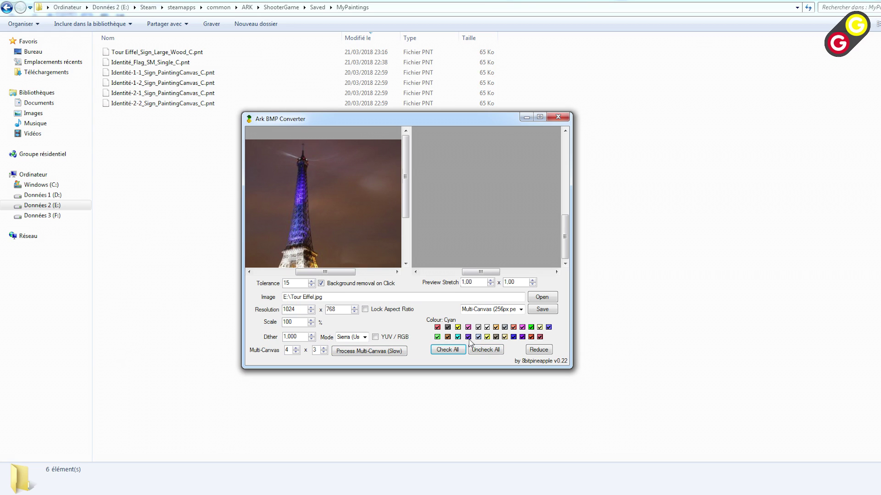
pyautogui.click(392, 351)
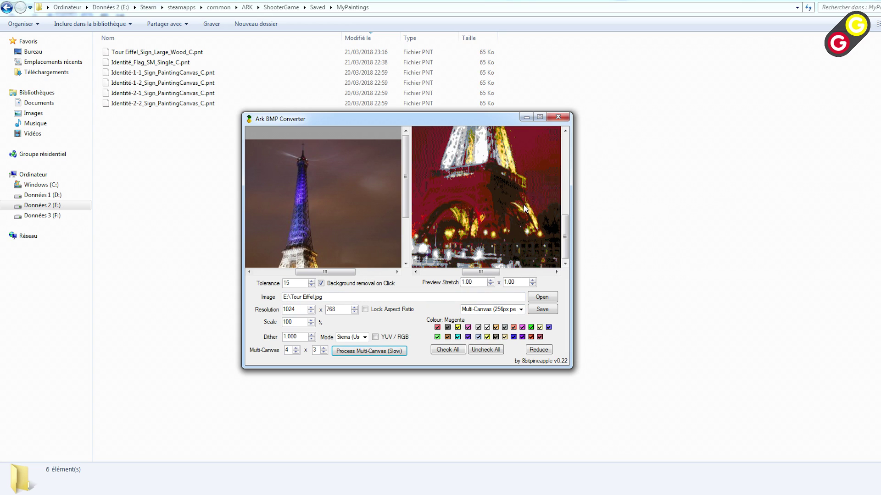
# Step: Reduce the dye colours, compare the preview's lower part with the original picture, and re-enable all colours
pyautogui.click(539, 350)
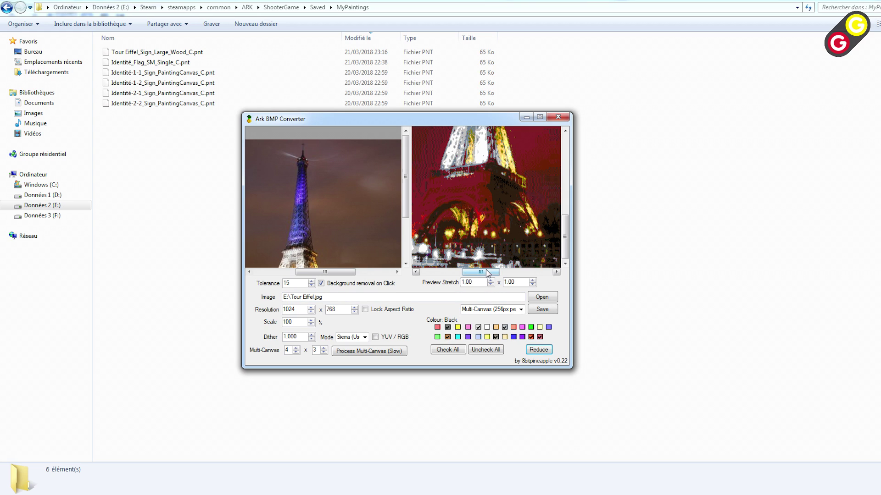
pyautogui.scroll(-3, 404, 213)
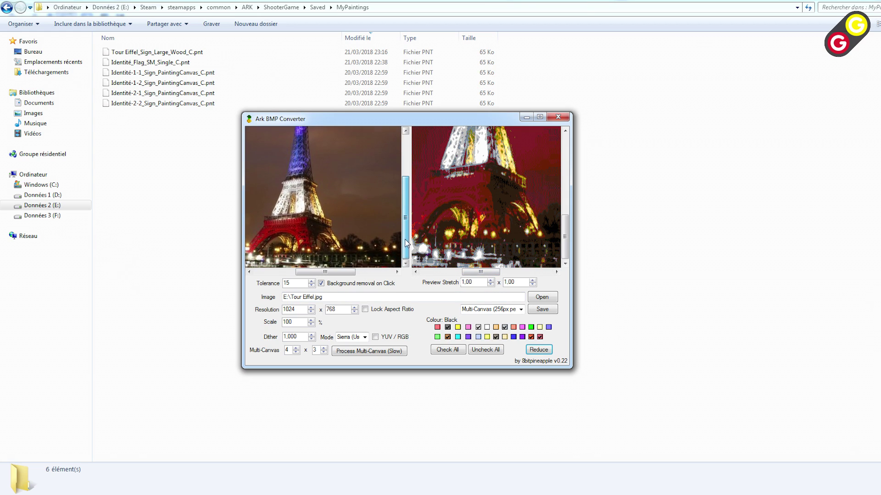
pyautogui.moveTo(565, 232)
pyautogui.mouseDown()
pyautogui.moveTo(570, 170)
pyautogui.moveTo(554, 234)
pyautogui.mouseUp()
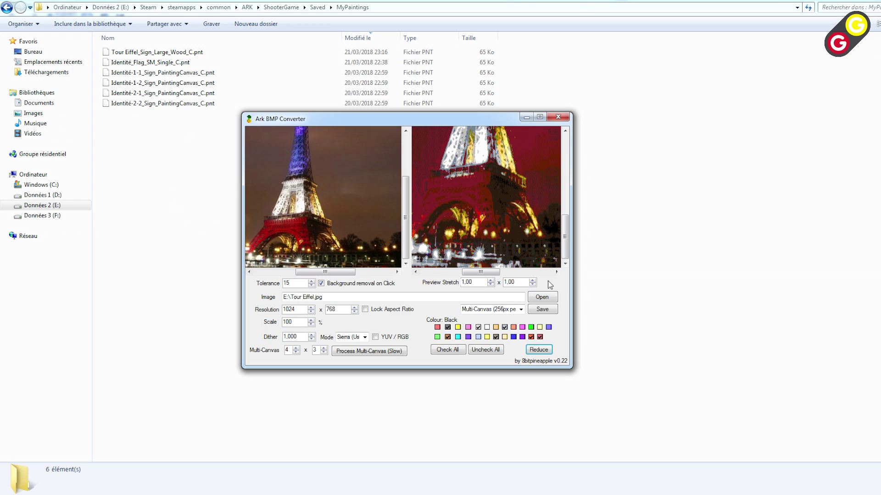
pyautogui.click(462, 350)
# Step: Save the multi-canvas painting as Tour Eiffel.pnt in the MyPaintings folder
pyautogui.click(543, 310)
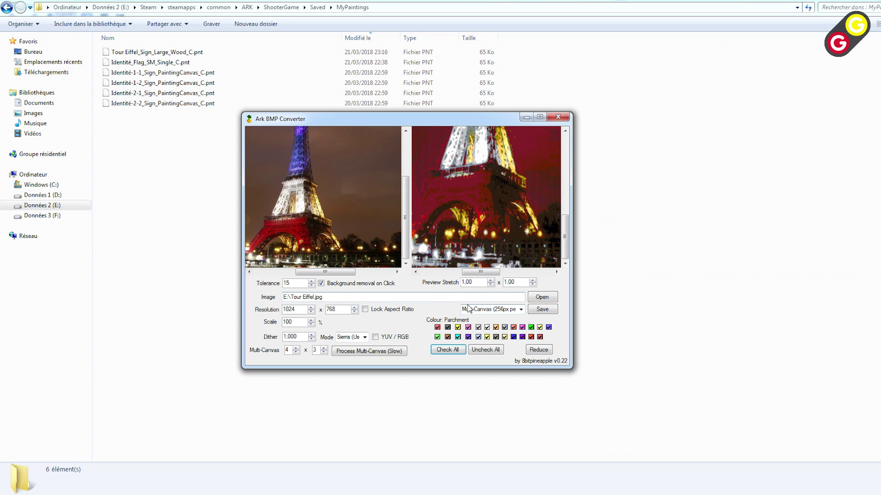
pyautogui.click(546, 309)
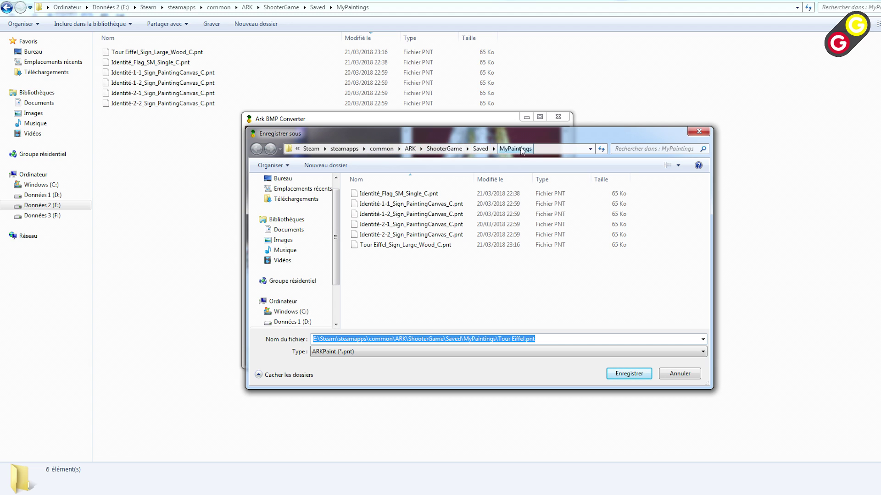
pyautogui.click(637, 374)
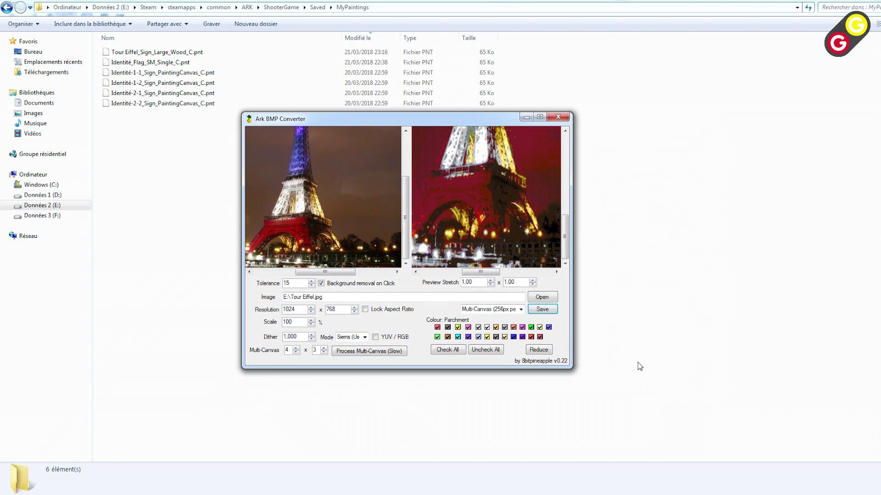
# Step: Switch to the MyPaintings folder and check the generated Tour Eiffel Sign_PaintingCanvas files
pyautogui.click(212, 277)
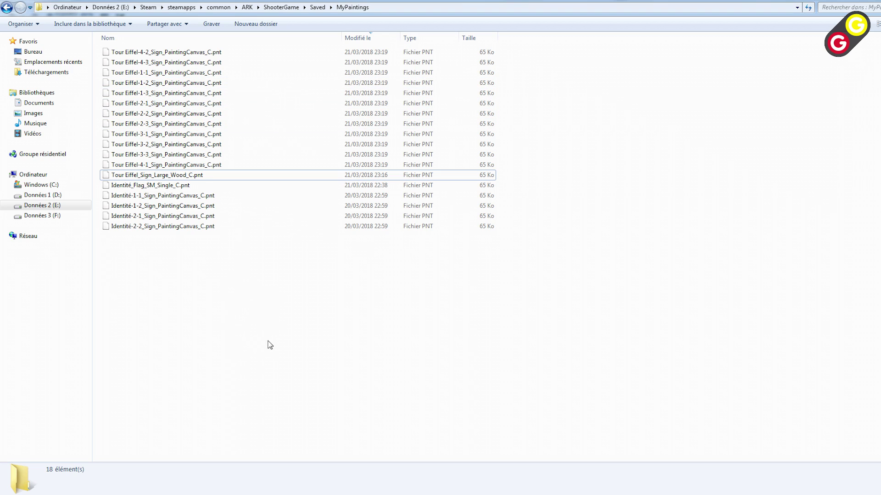
pyautogui.click(159, 105)
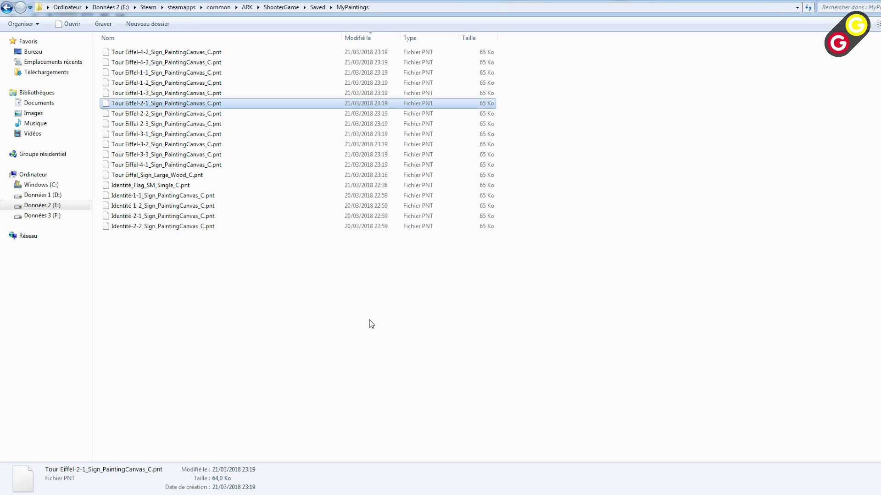
pyautogui.click(382, 304)
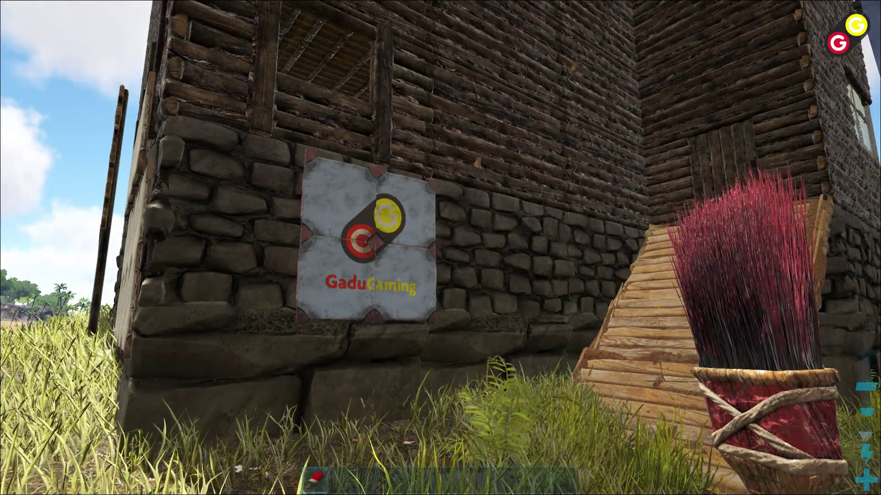
# Step: In the ARK game, walk up to the blank wooden billboard with the paintbrush and open its painting interface
pyautogui.press('a')
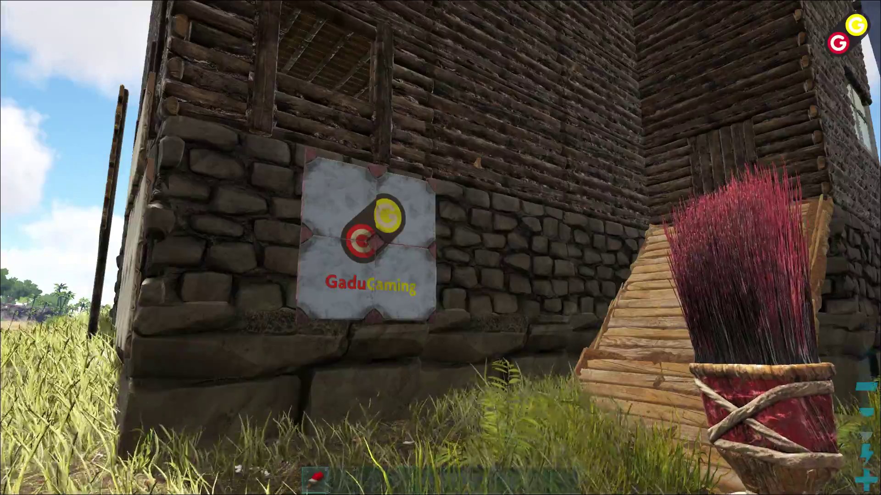
pyautogui.press('a')
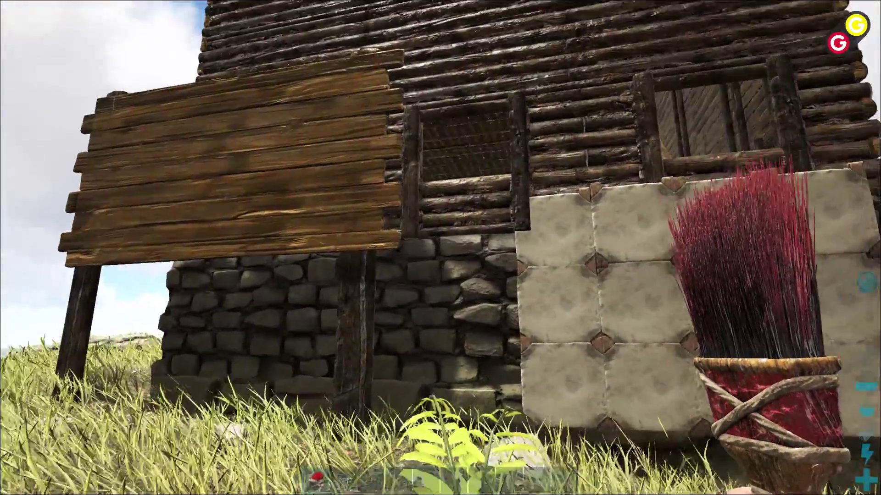
pyautogui.press('w')
pyautogui.press('w')
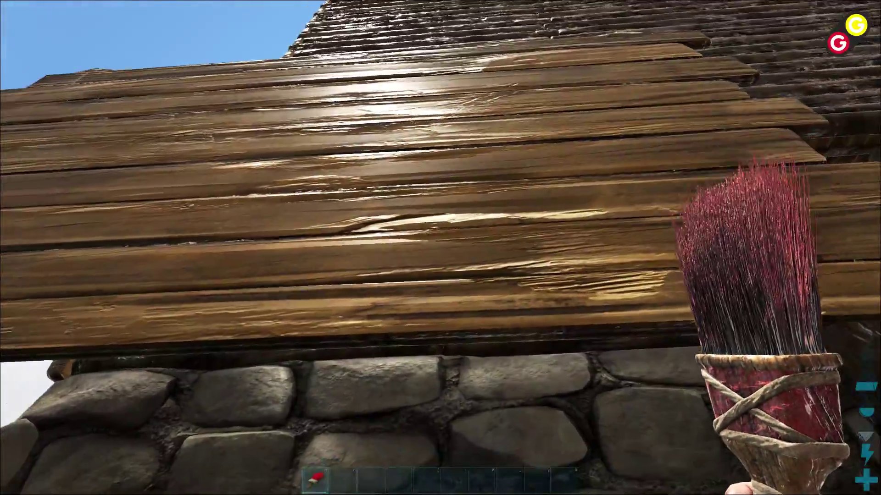
pyautogui.press('s')
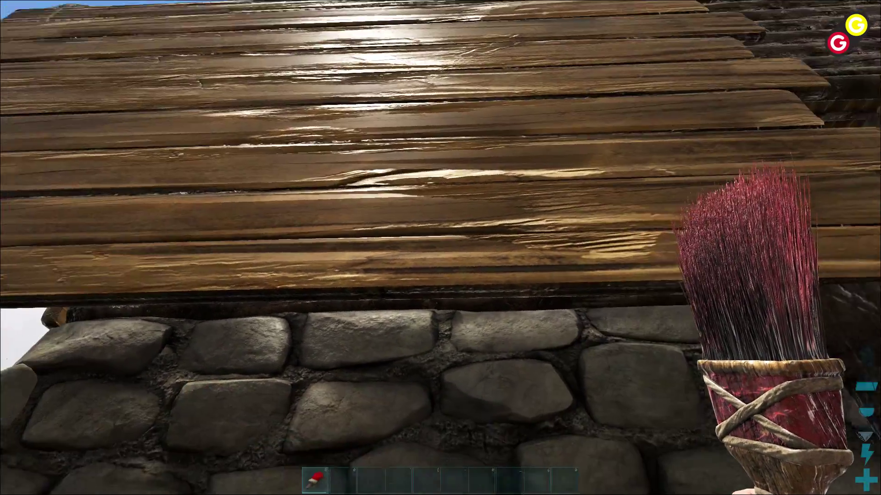
pyautogui.press('e')
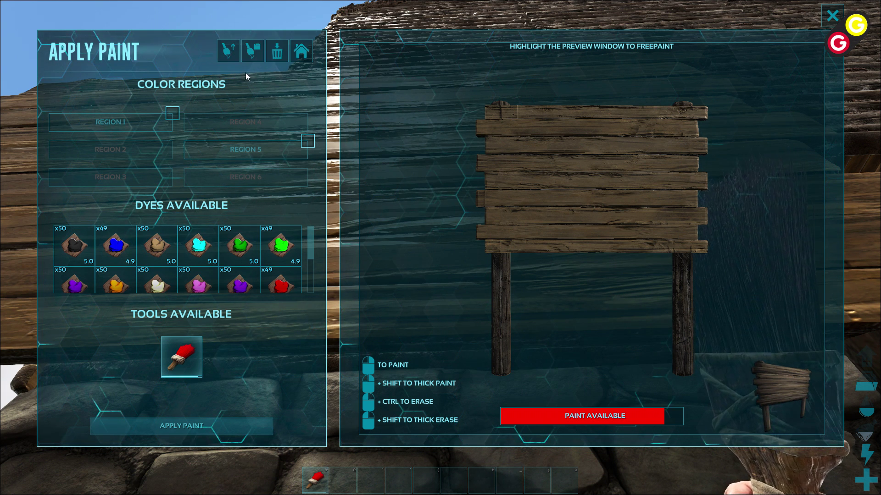
# Step: Select the saved Tour Eiffel painting, review its needed dyes, and load it onto the wooden billboard
pyautogui.click(235, 51)
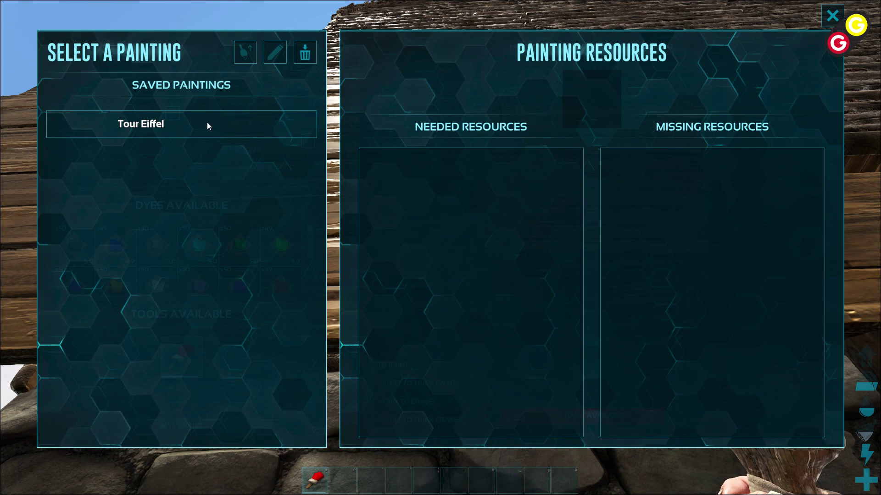
pyautogui.click(170, 128)
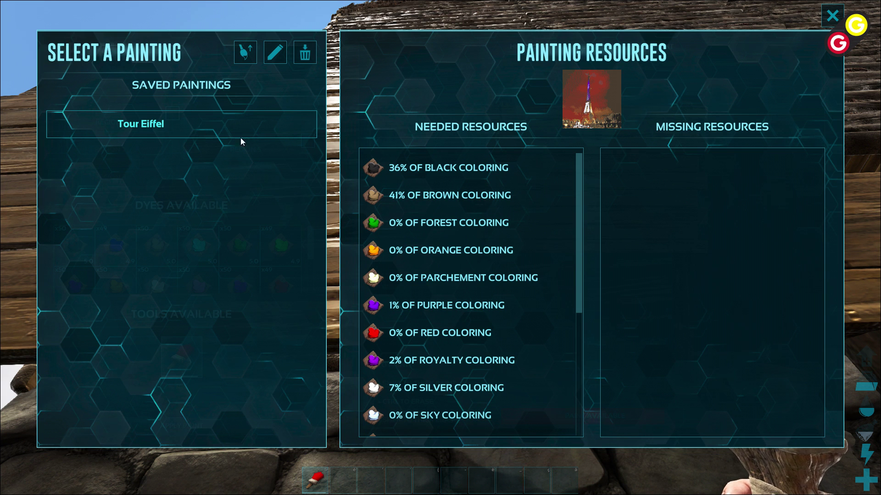
pyautogui.moveTo(574, 171); pyautogui.dragTo(576, 299)
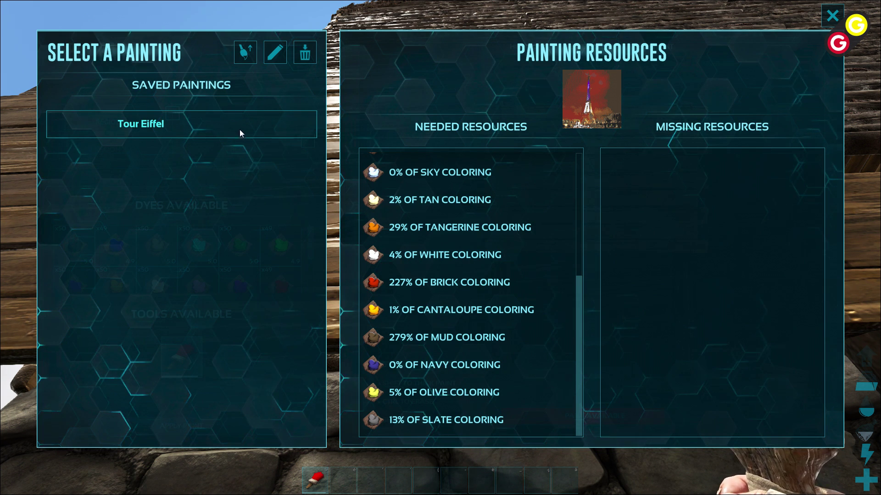
pyautogui.click(237, 51)
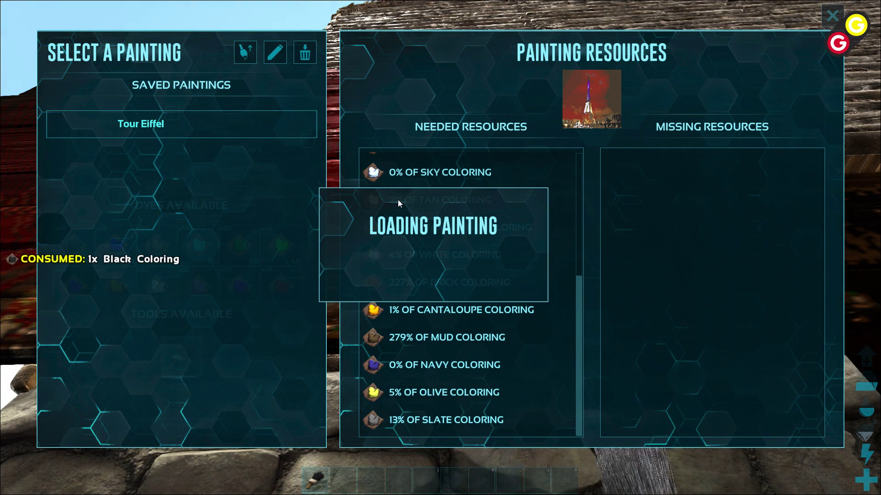